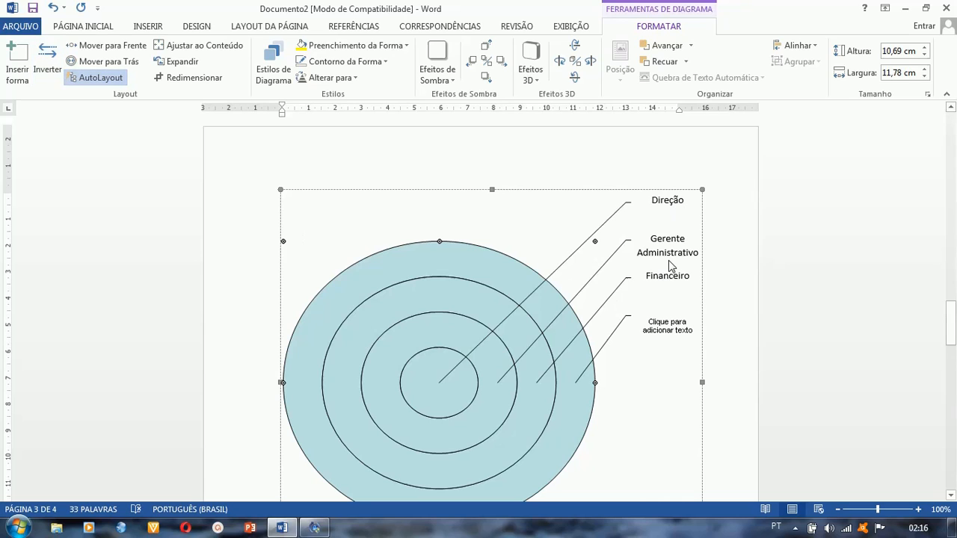
Reverse the target diagram's label order and restore it, and expand the diagram's frame before fitting it back to the contents
click(46, 56)
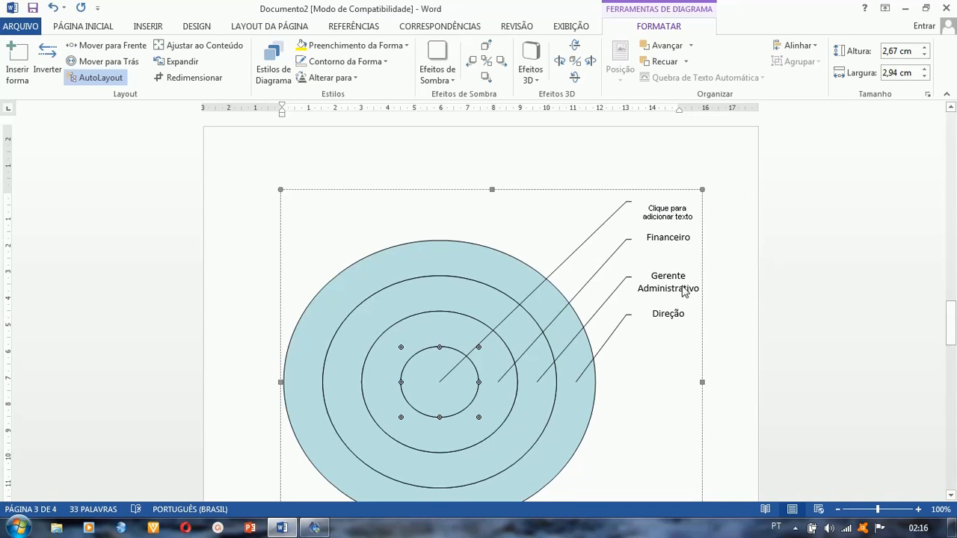
click(47, 58)
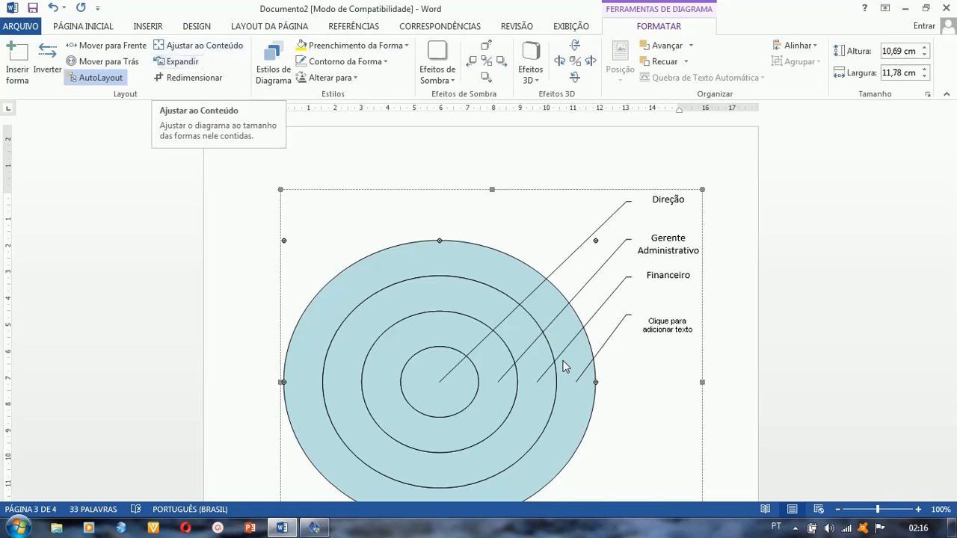
click(180, 65)
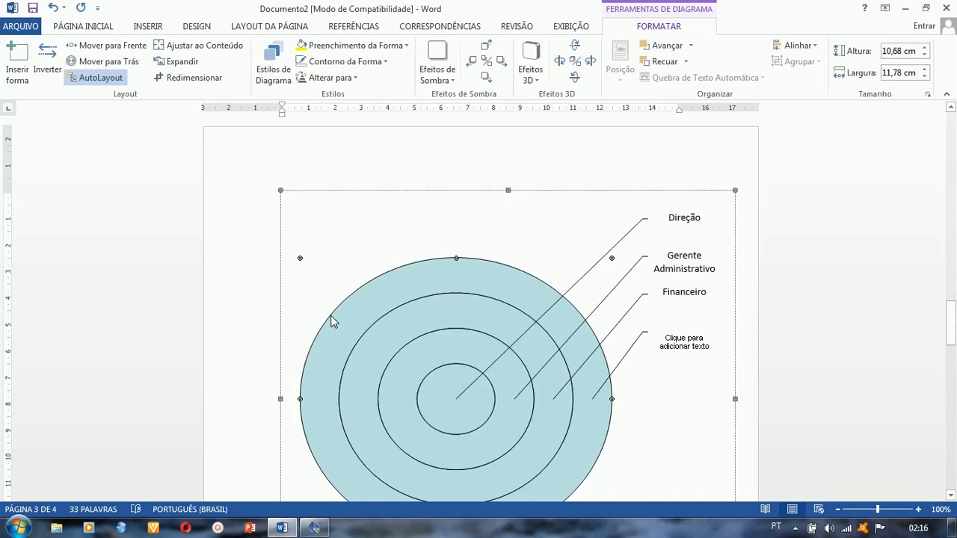
click(186, 48)
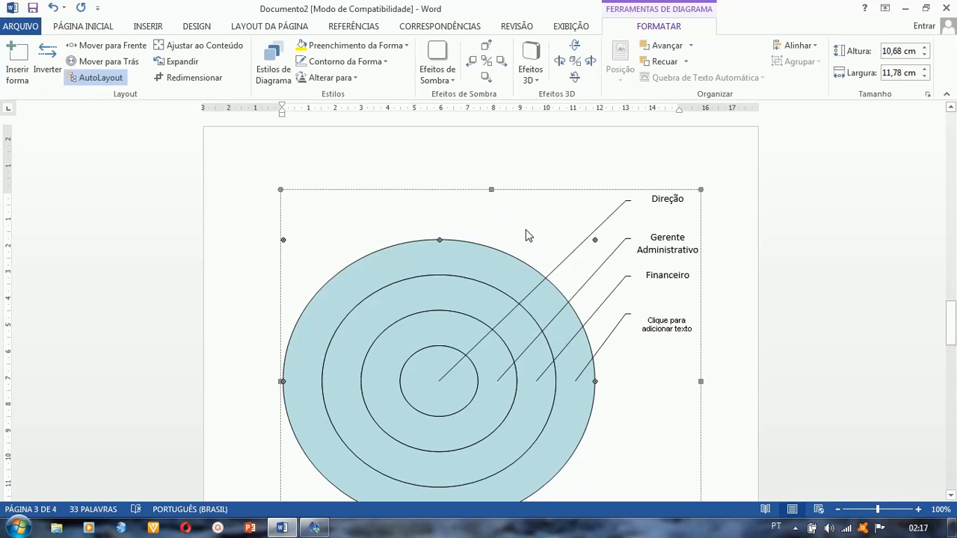
Apply the second Sombra Projetada effect to the diagram's outer circle, casting the shadow up and to the right
click(445, 72)
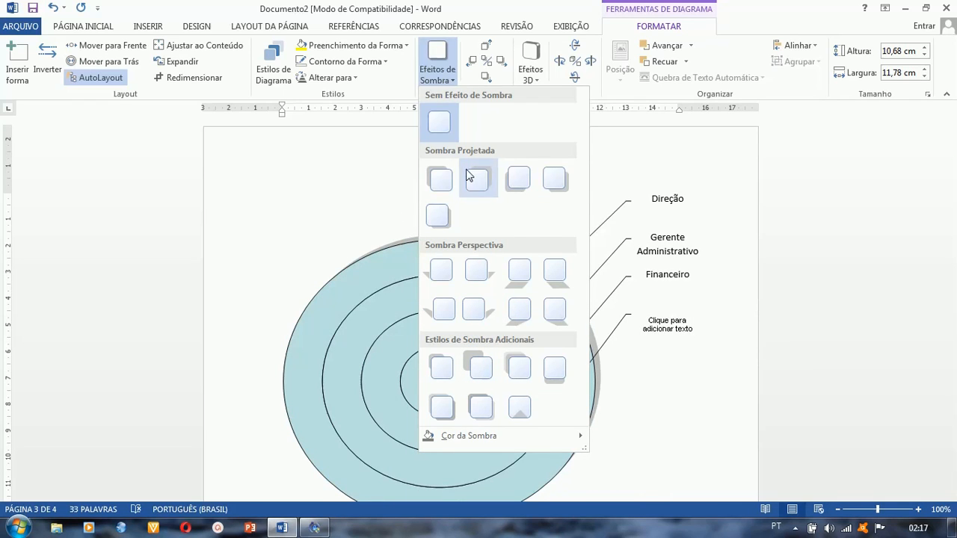
click(475, 179)
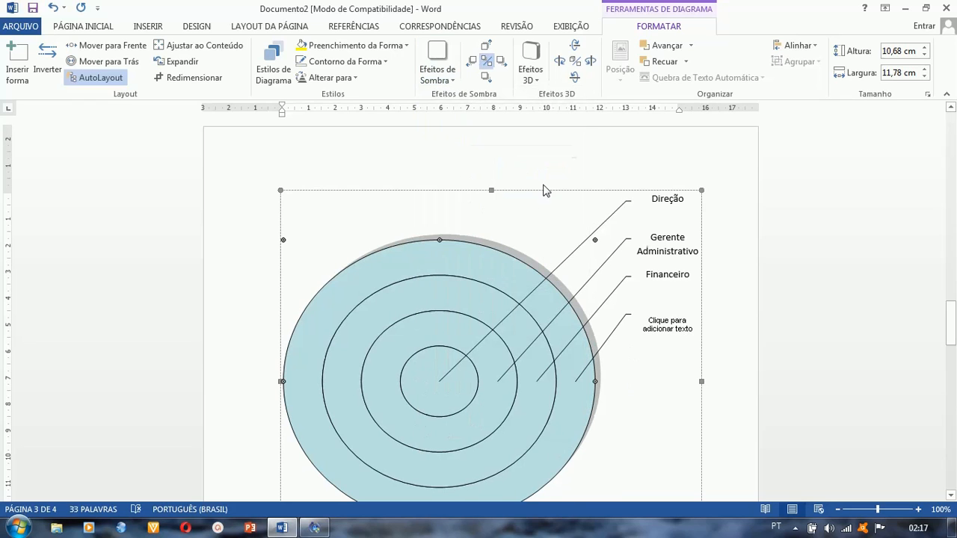
Review the 3D colour, depth, direction and lighting options and apply the Fosco 3D surface to the outer circle
click(529, 71)
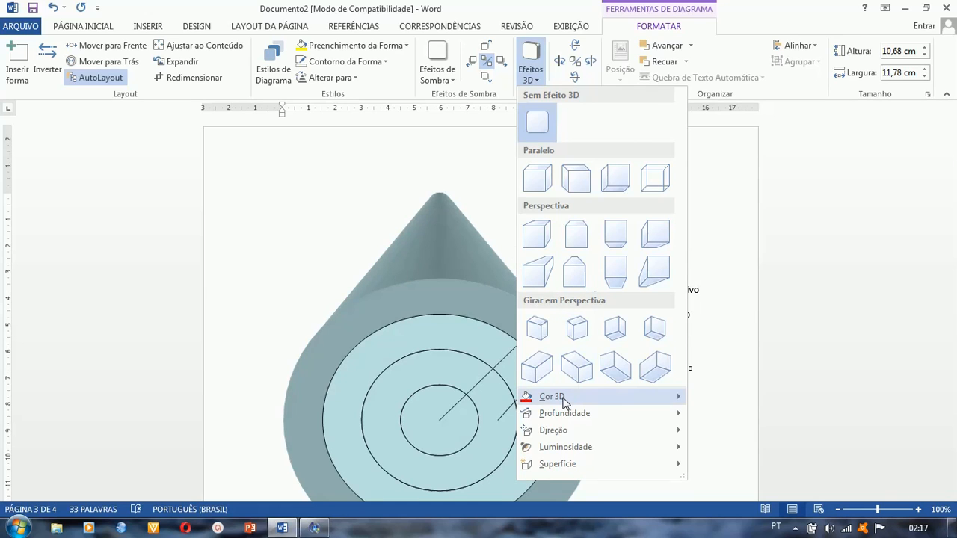
mouse_move(566, 401)
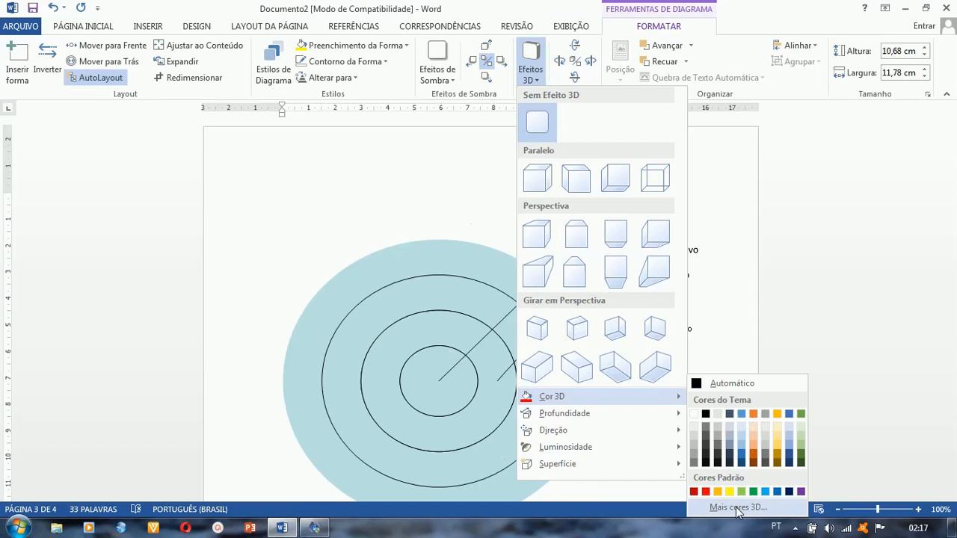
mouse_move(585, 423)
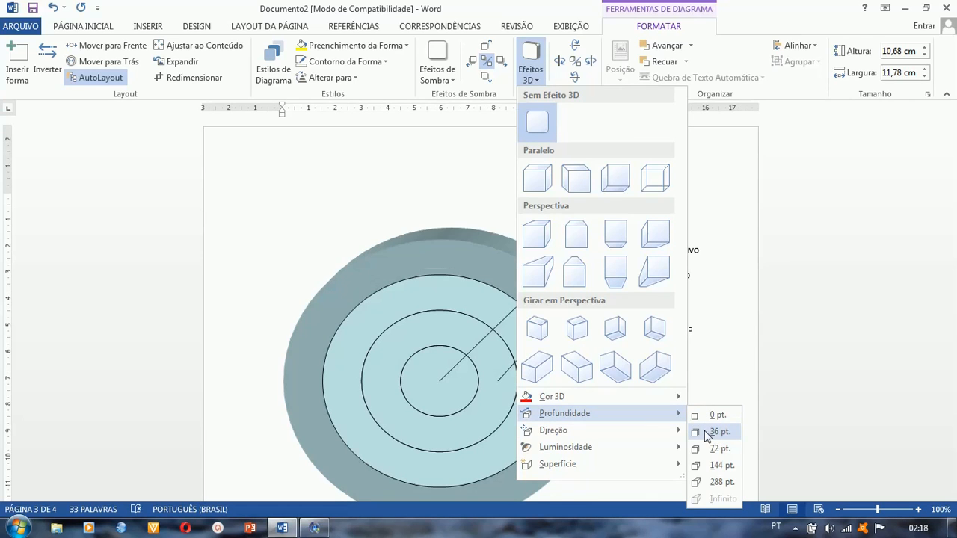
mouse_move(558, 431)
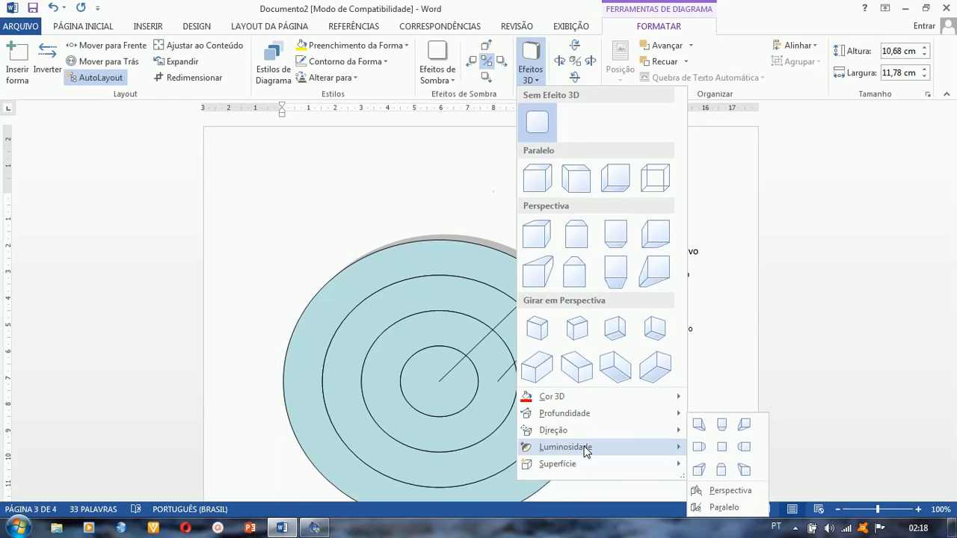
mouse_move(635, 448)
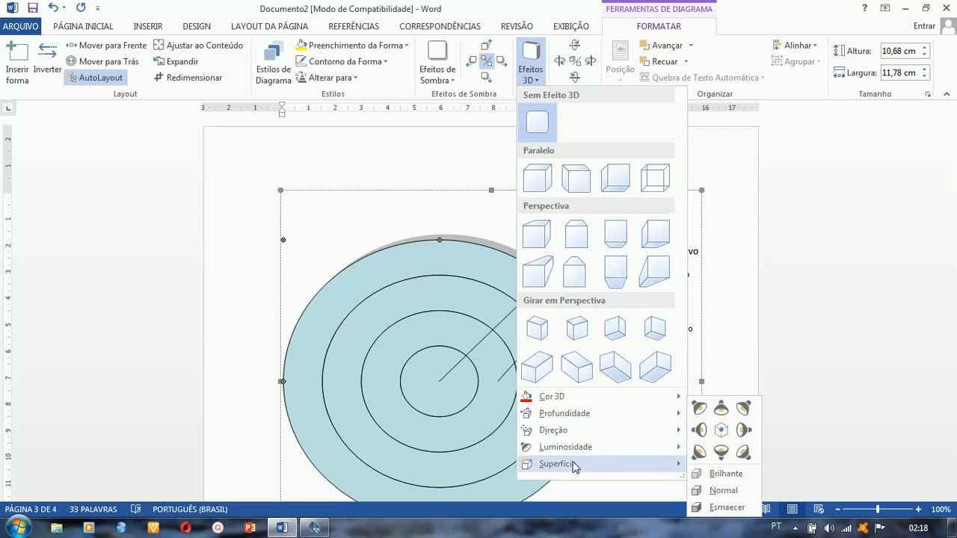
mouse_move(572, 464)
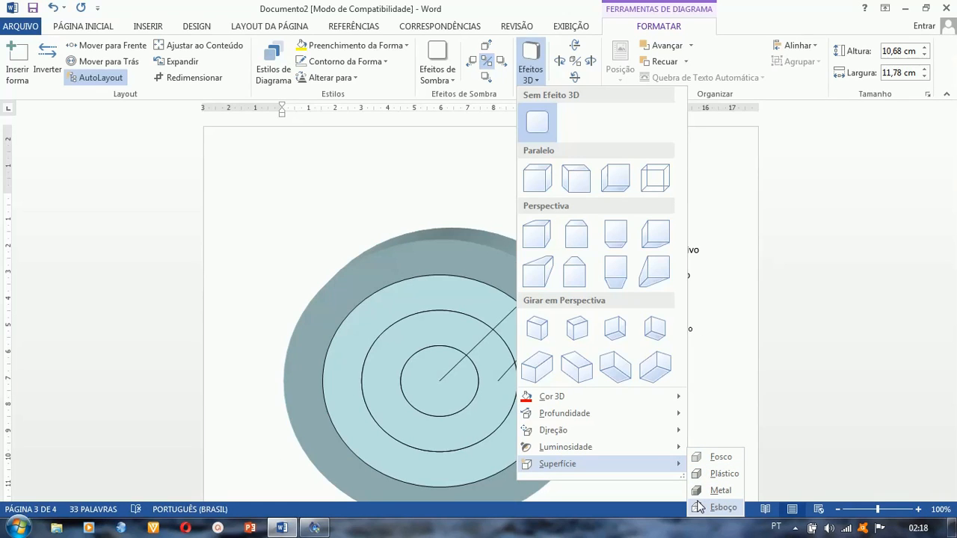
click(721, 458)
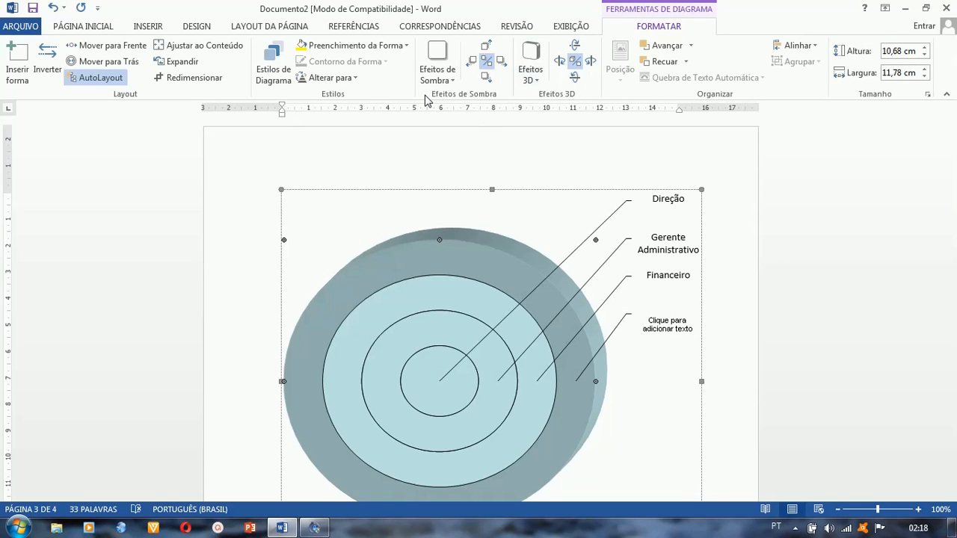
Set the outer circle's 3D colour to the lightest blue theme shade and light the effect from directly above
click(536, 81)
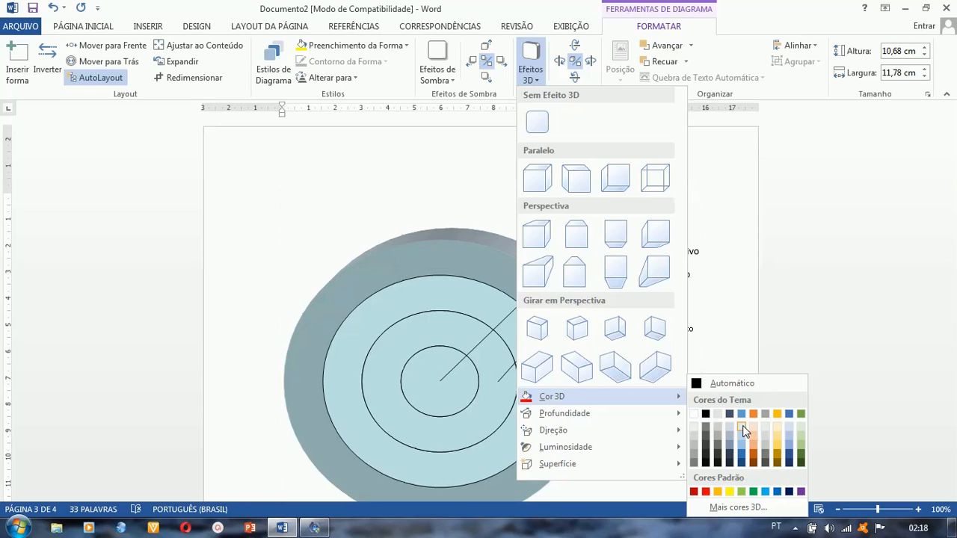
click(742, 426)
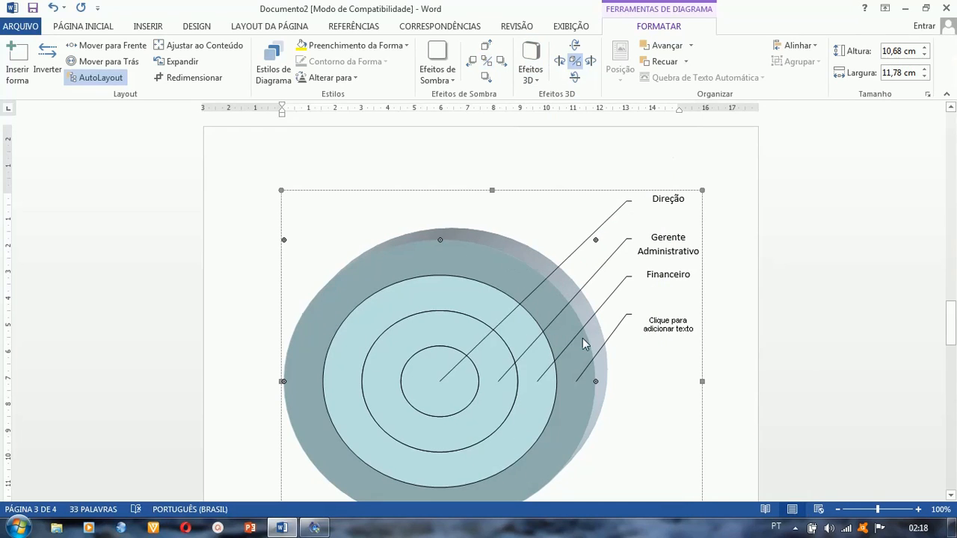
click(537, 78)
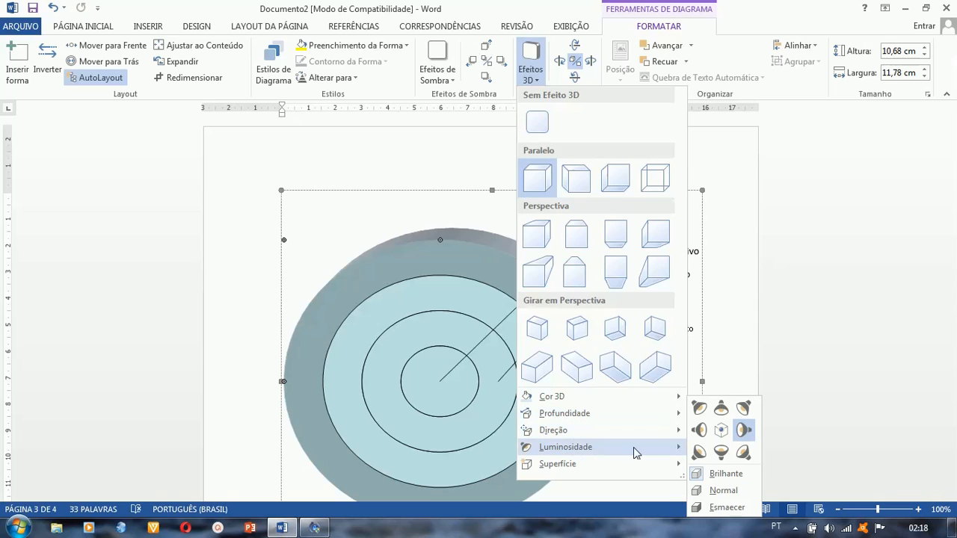
click(722, 411)
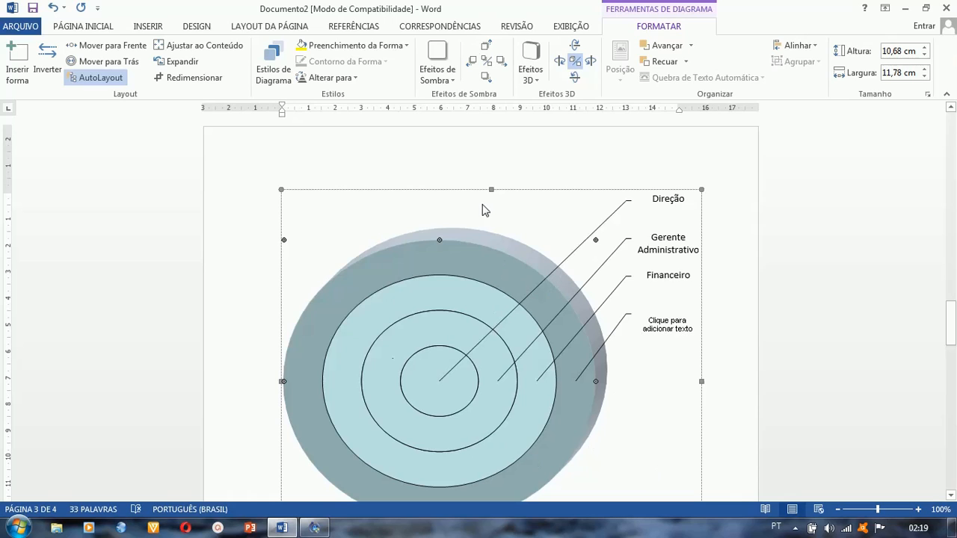
Convert the target diagram to the Ciclo type, agreeing to activate automatic formatting
click(346, 79)
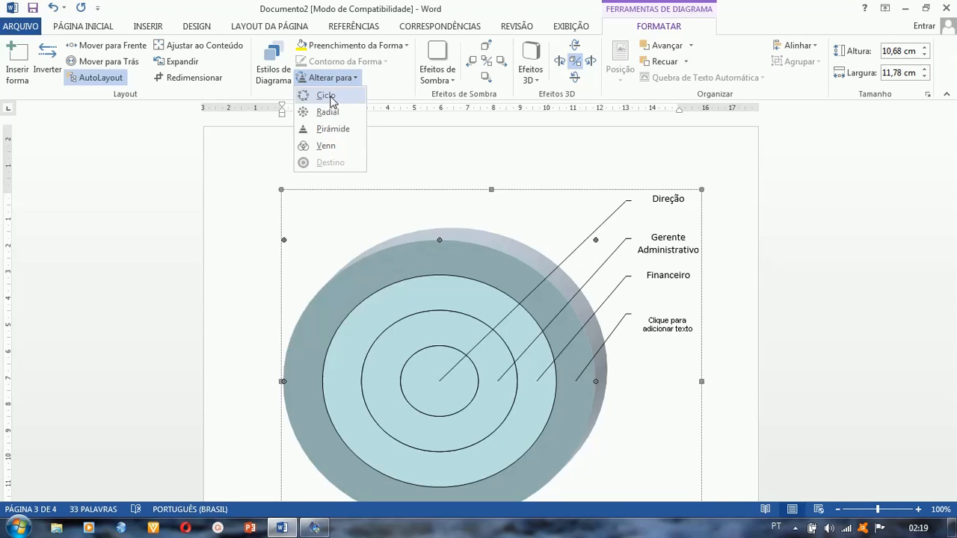
click(326, 95)
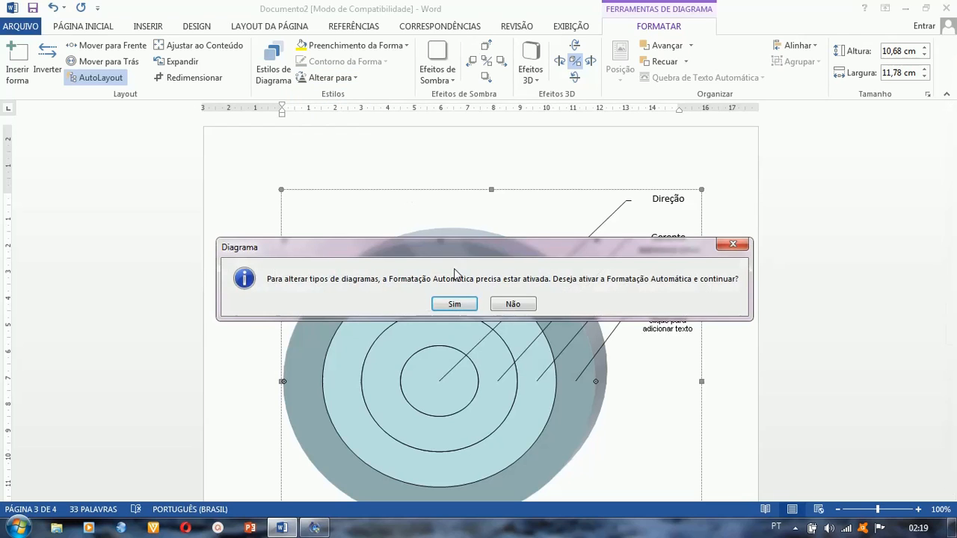
click(455, 303)
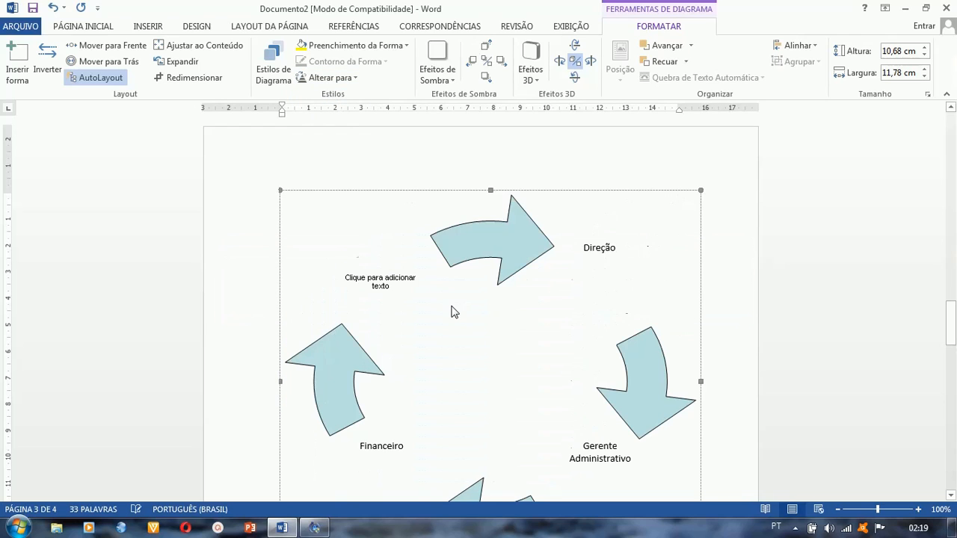
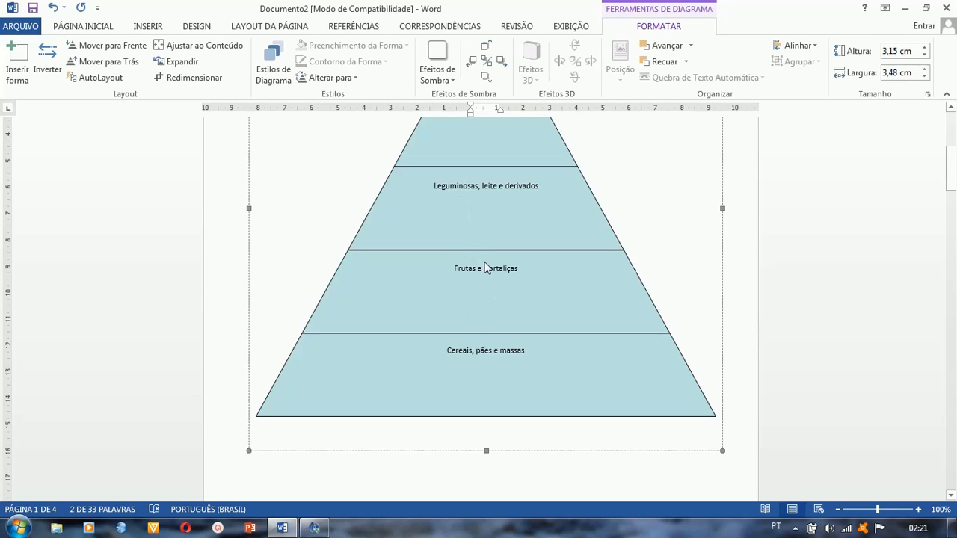
Preview the diagram styles for the food pyramid in the style gallery, from Contorno through Sombras quadradas
scroll(485, 268, up, 3)
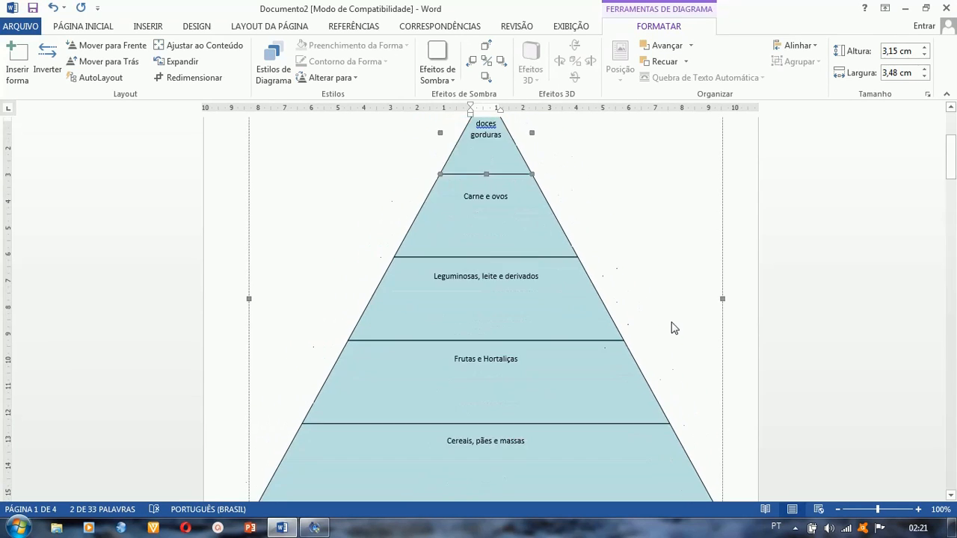
scroll(672, 327, down, 3)
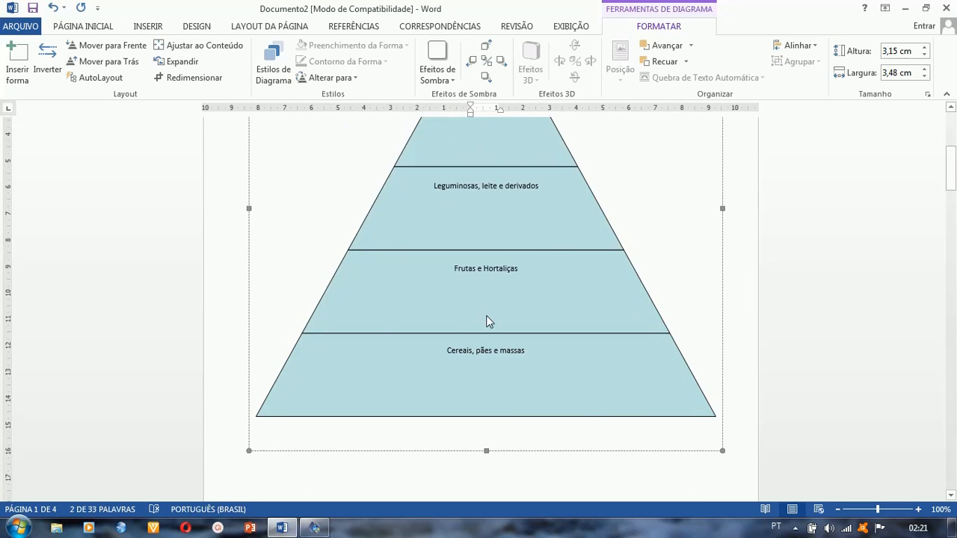
click(275, 66)
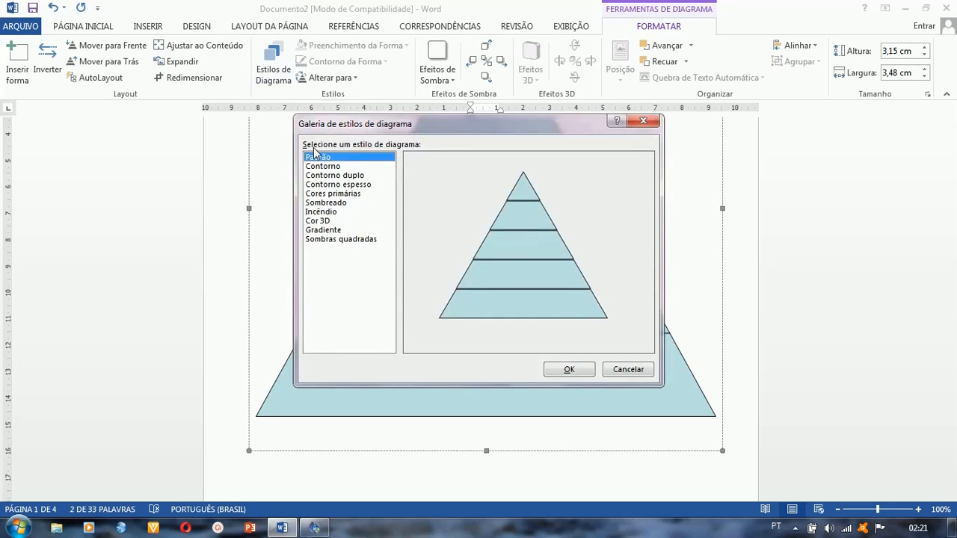
click(318, 167)
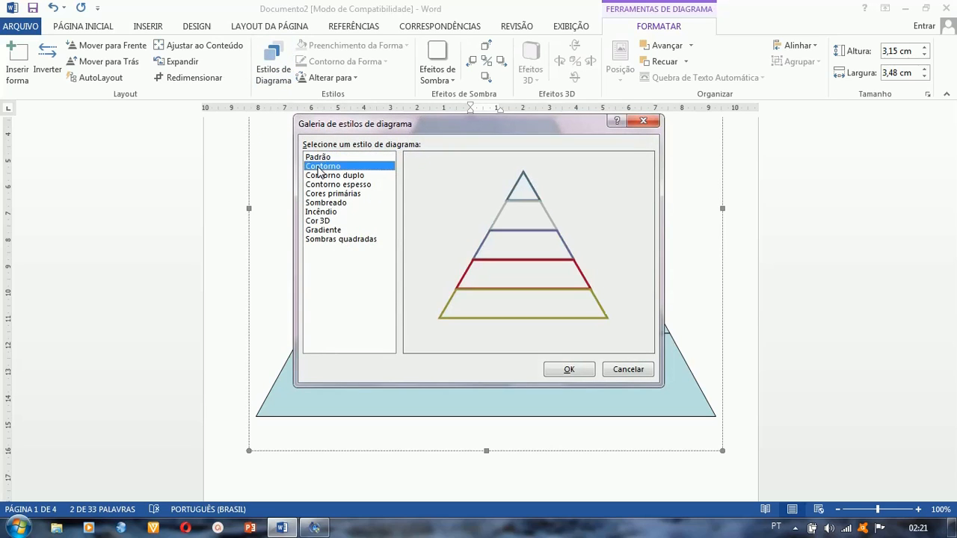
click(320, 175)
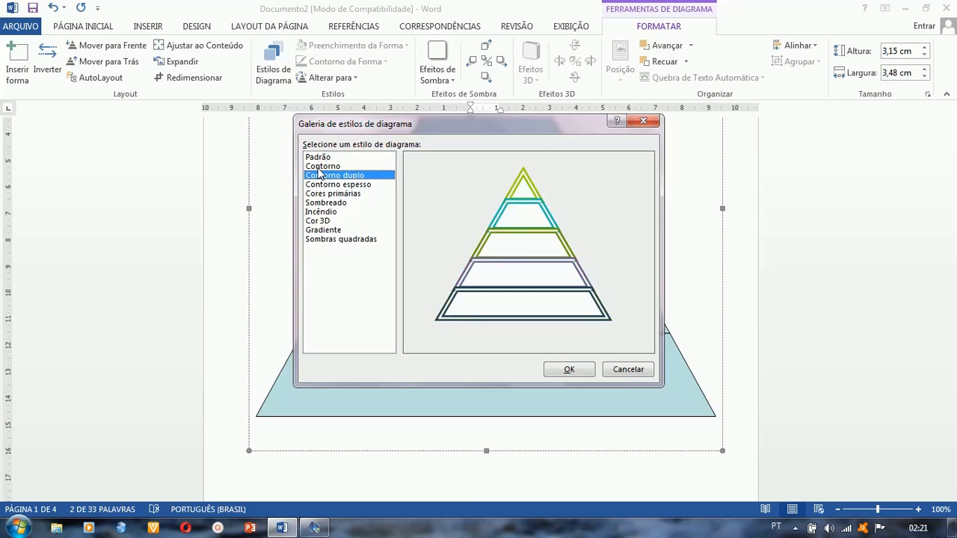
key(Down)
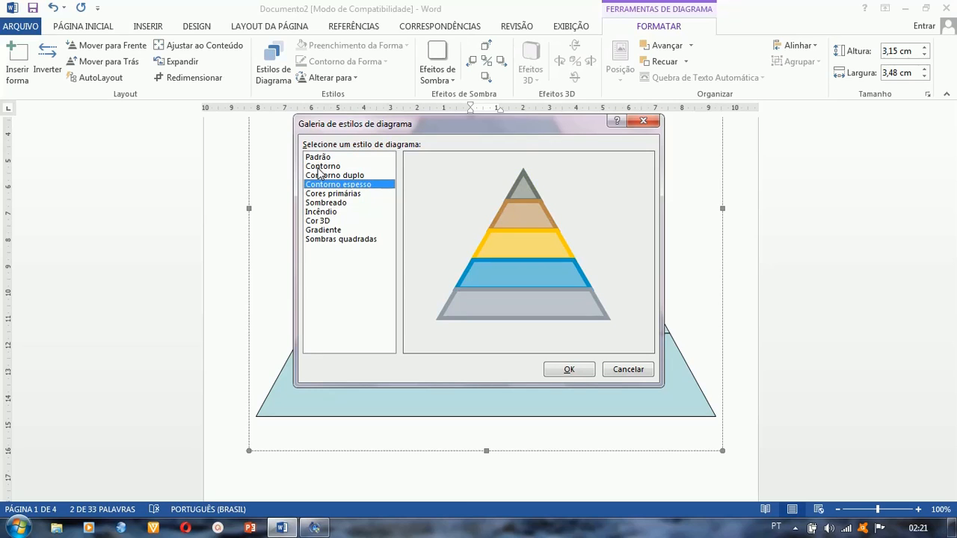
key(Down)
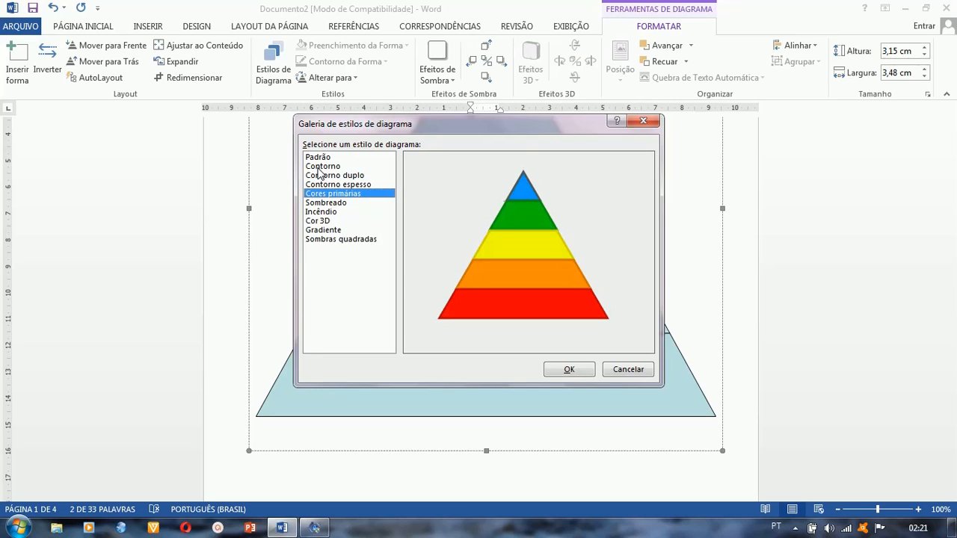
key(Down)
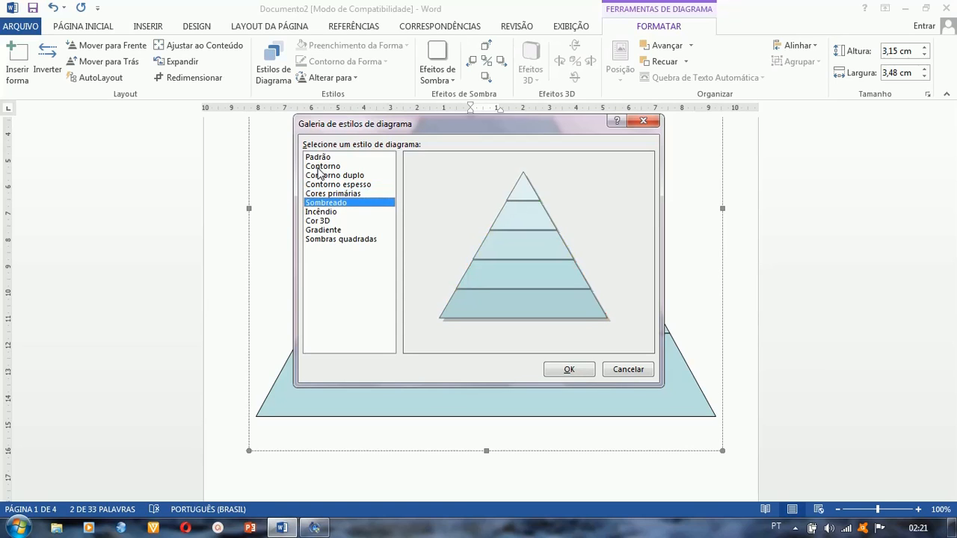
key(Down)
key(Down)
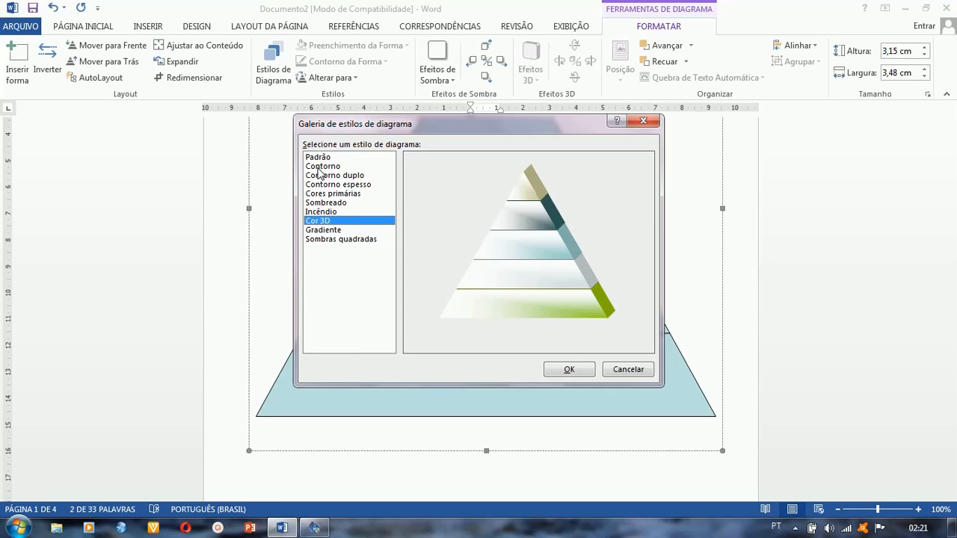
key(Down)
key(Down)
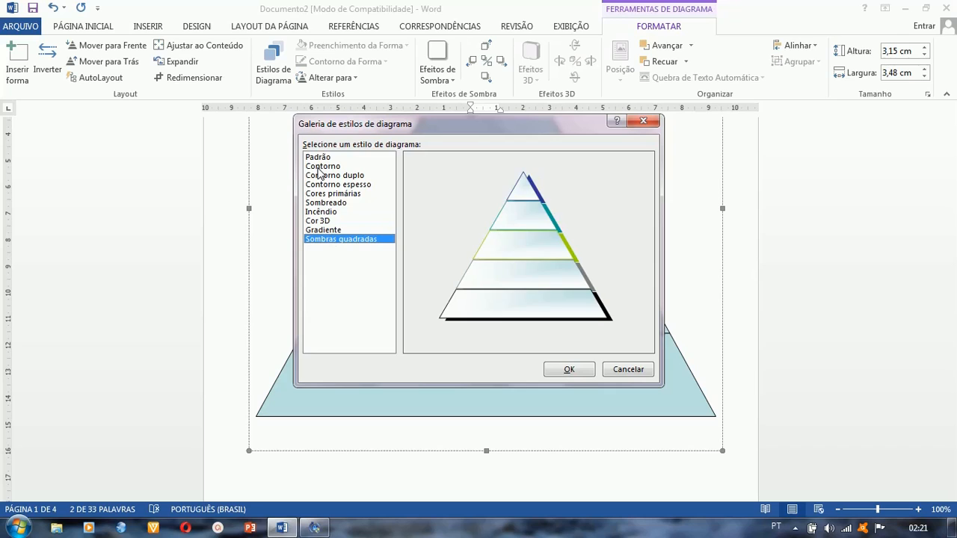
Apply the Contorno diagram style to the food pyramid
key(Up)
key(Up)
key(Up)
key(Up)
key(Up)
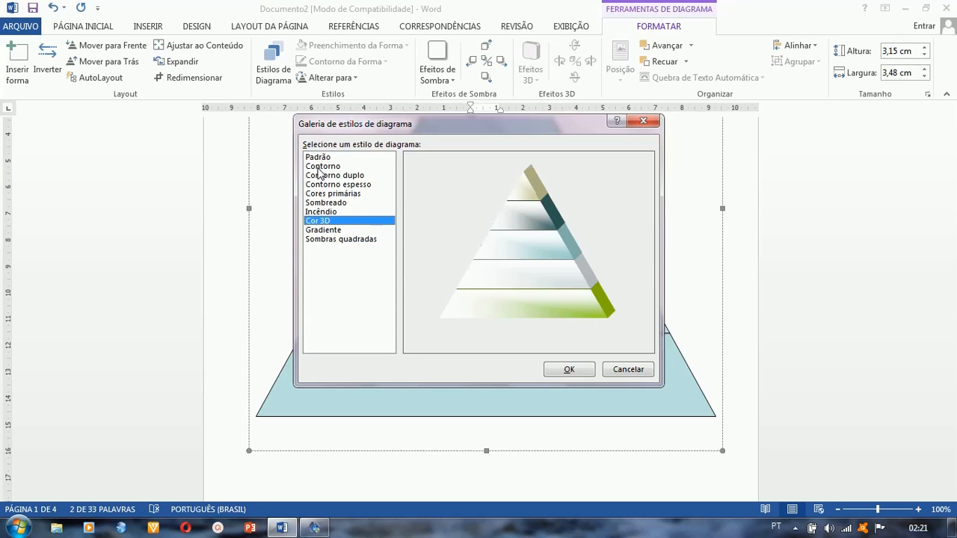
key(Up)
key(Up)
key(Up)
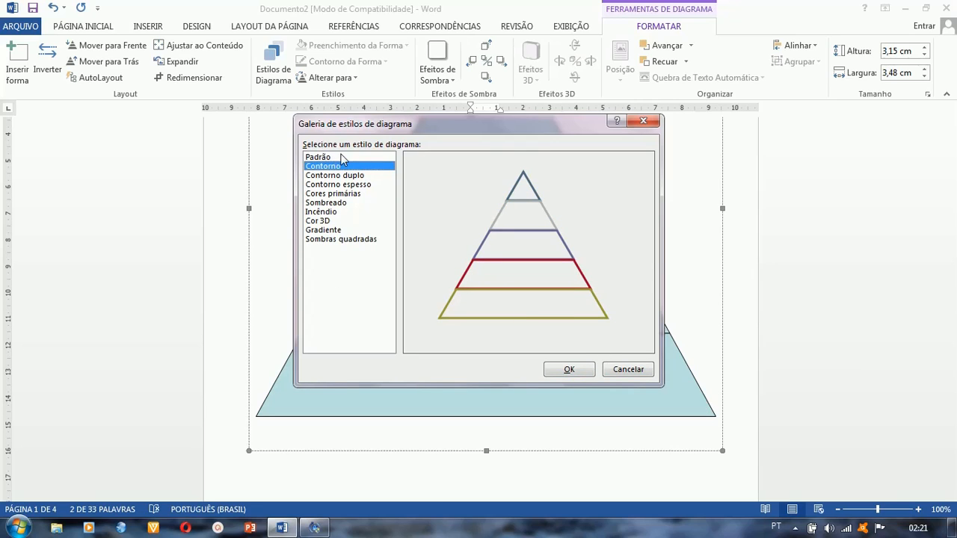
click(575, 371)
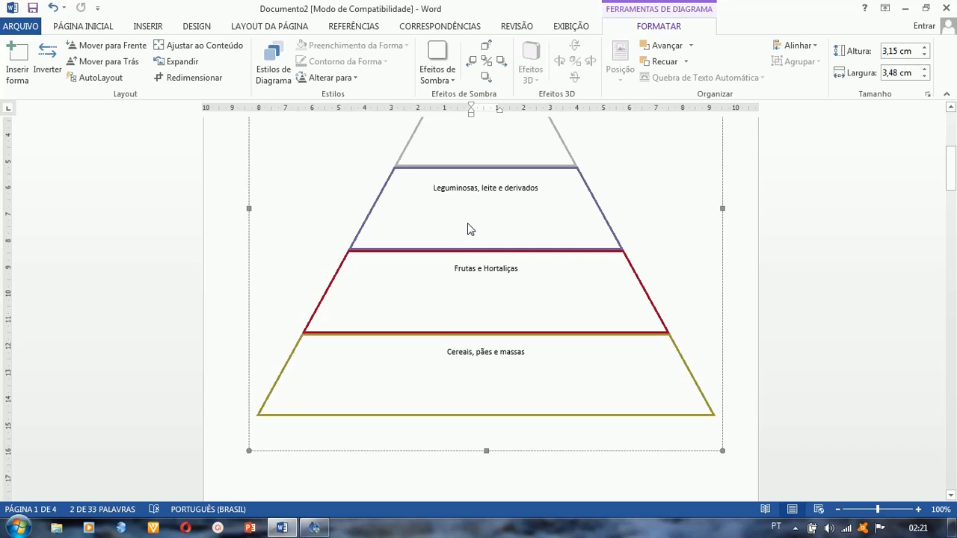
scroll(467, 229, up, 3)
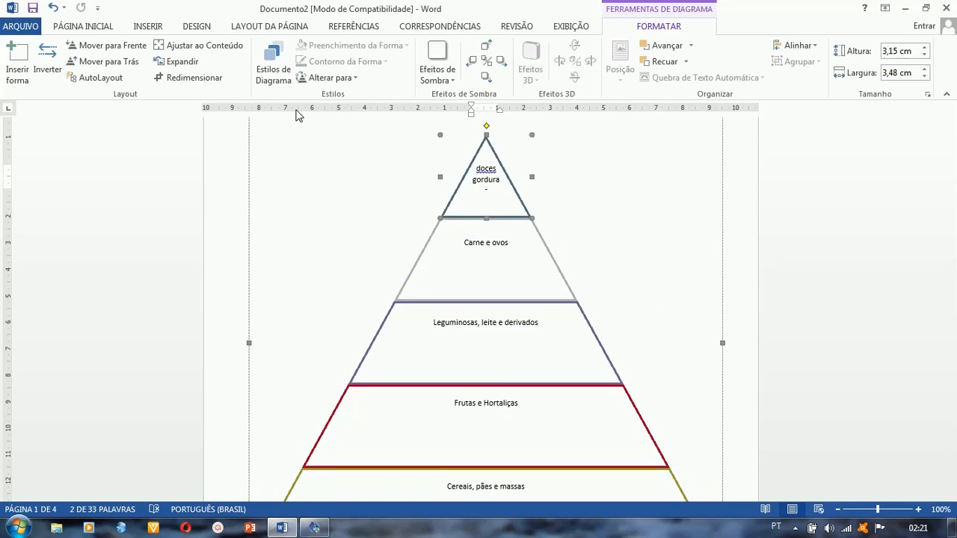
Insert a new level below the pyramid's top level, agreeing to activate AutoLayout, and undo the insertion
click(19, 63)
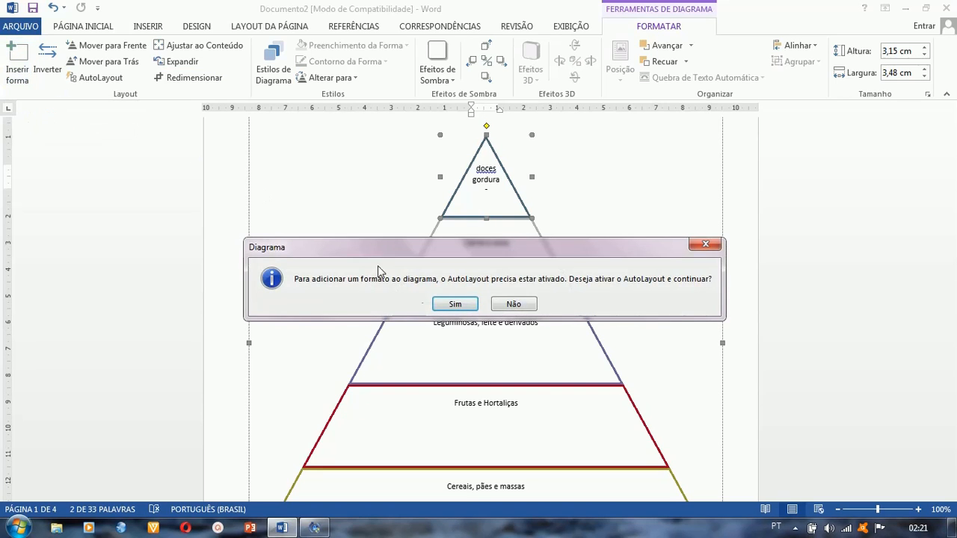
click(458, 306)
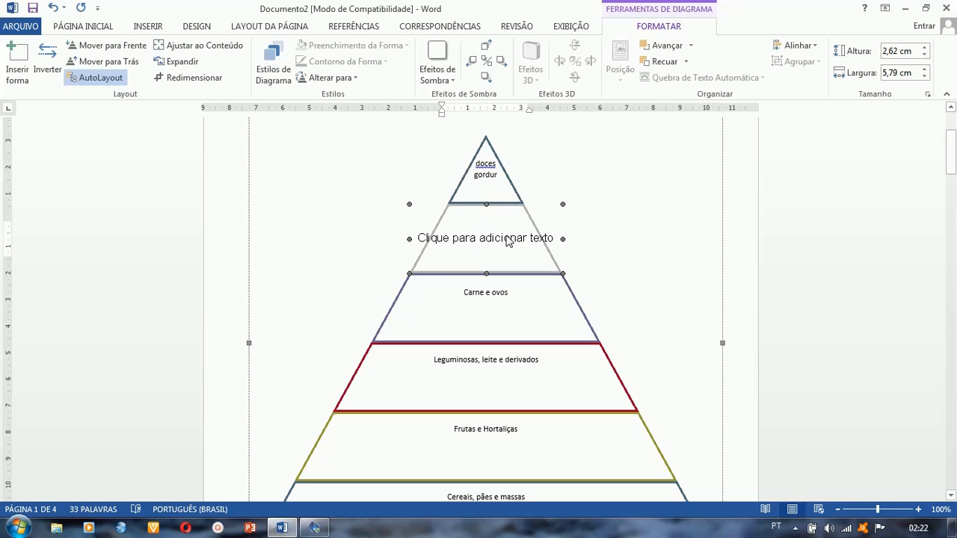
click(52, 8)
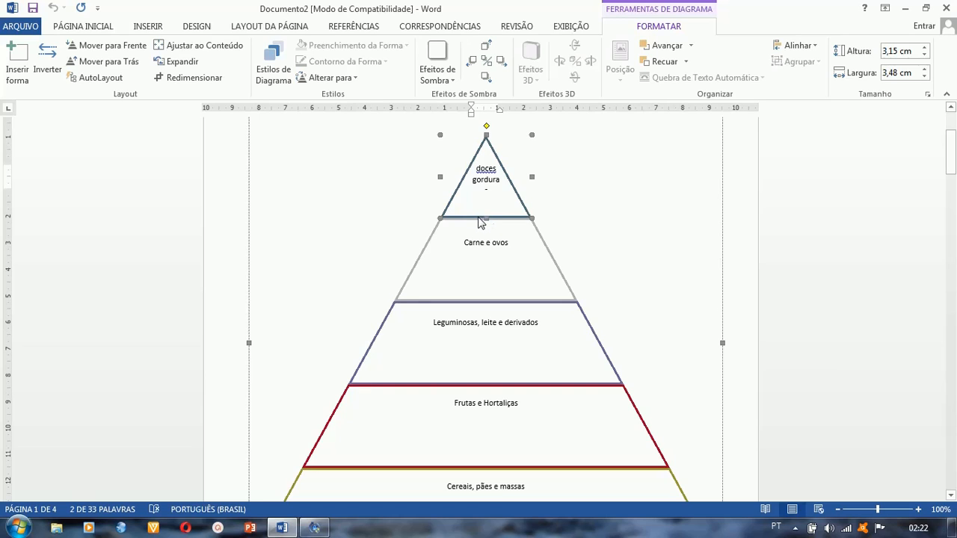
Invert the pyramid's level order, agreeing to activate AutoLayout, and invert it back to the original order
click(53, 66)
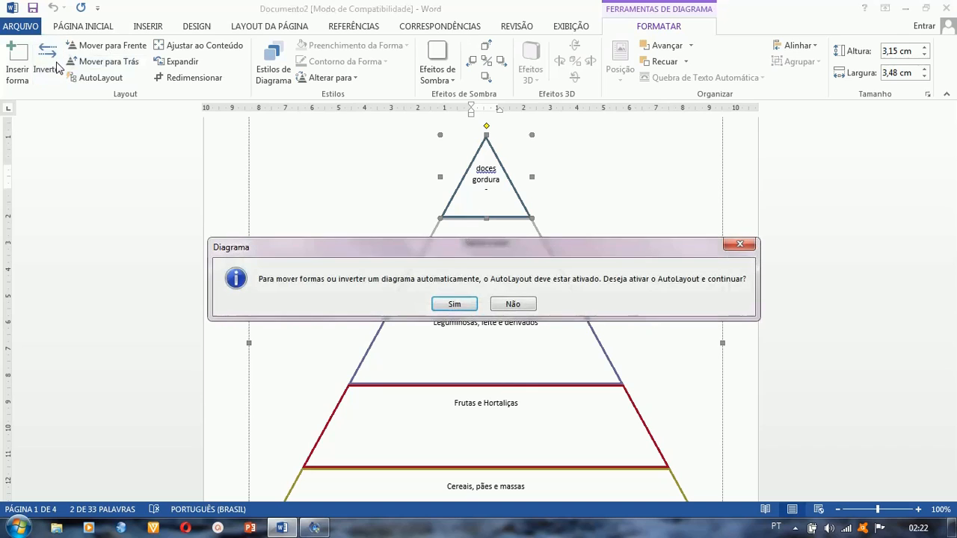
click(451, 306)
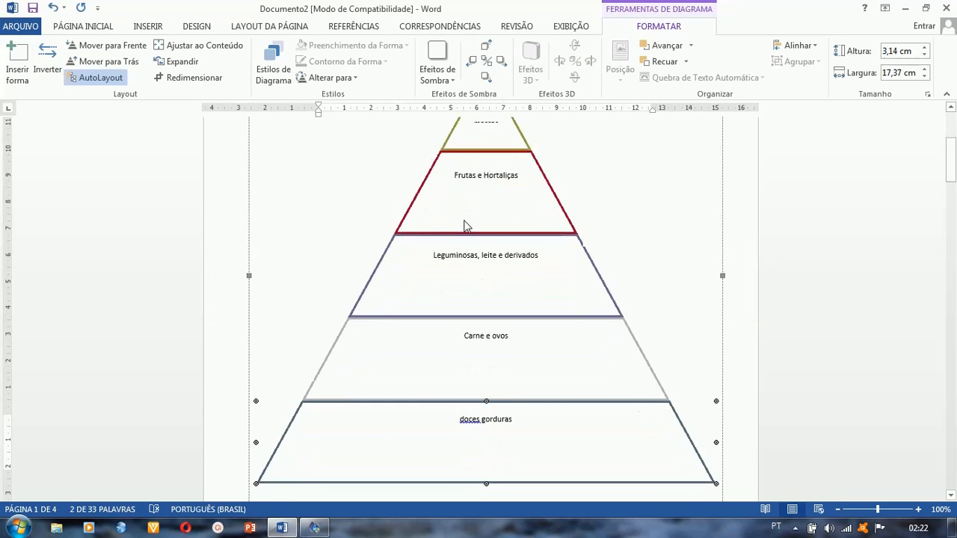
scroll(464, 225, up, 1)
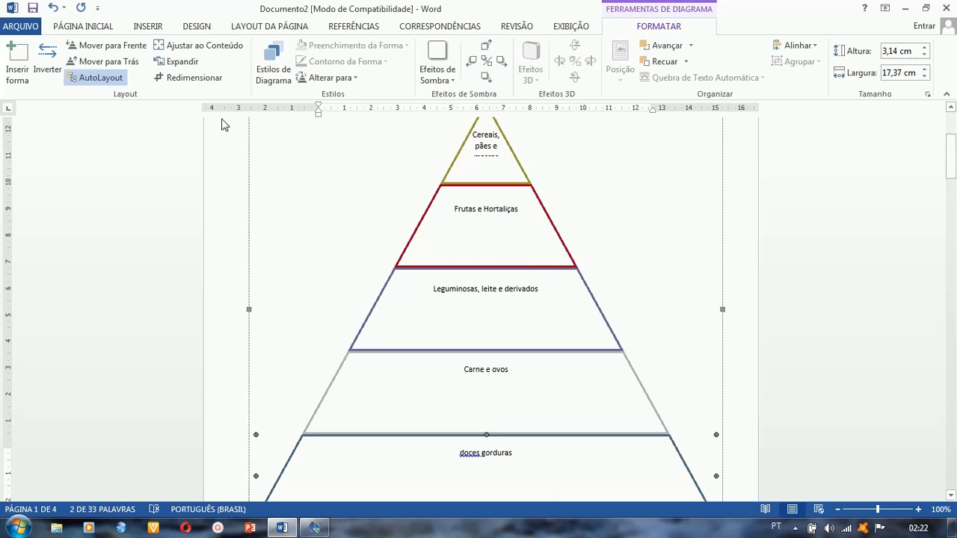
click(42, 58)
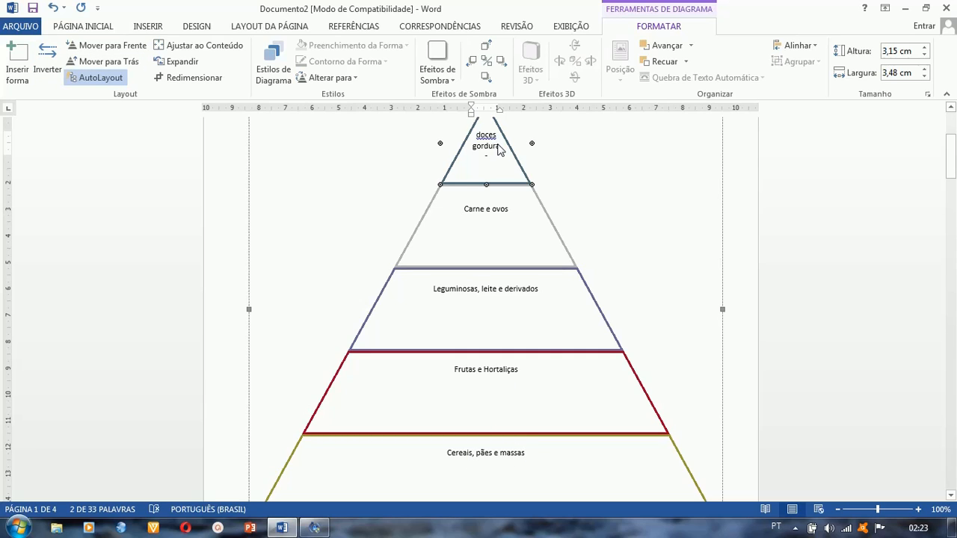
Move the "doces gorduras" level forward one position and back again, twice
click(110, 51)
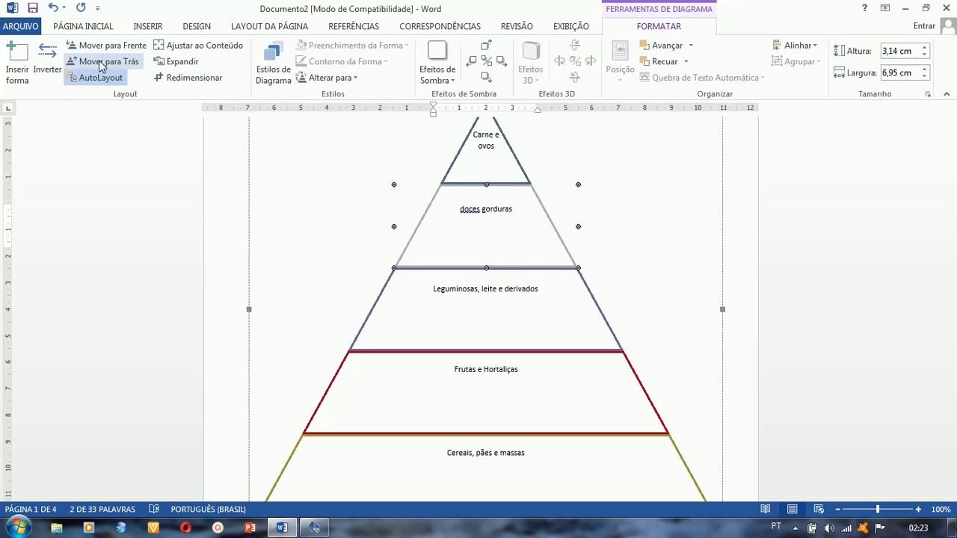
click(103, 63)
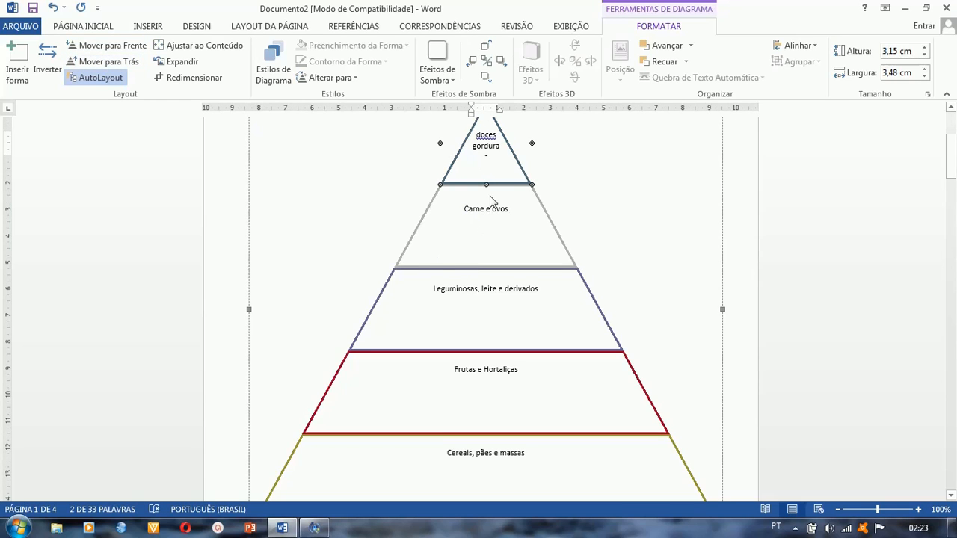
click(102, 47)
click(481, 213)
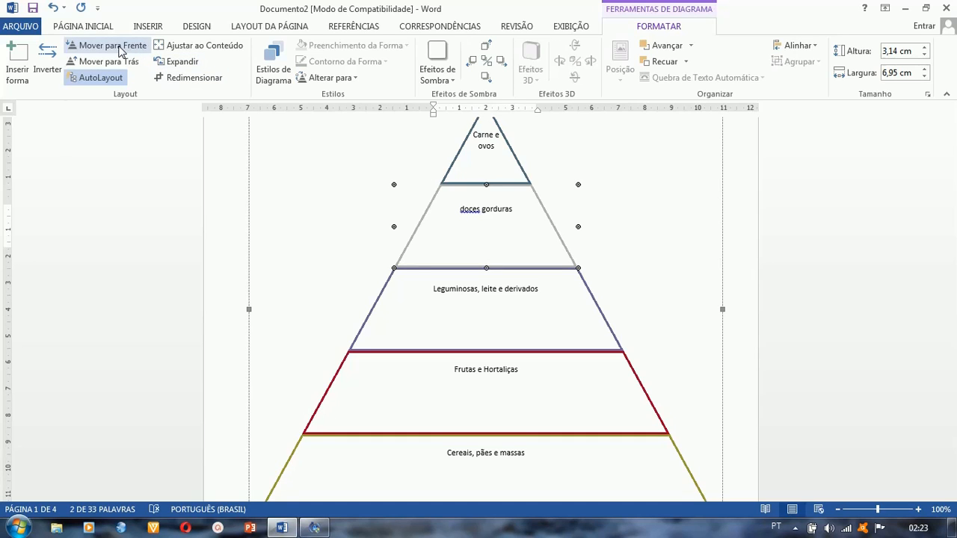
click(105, 60)
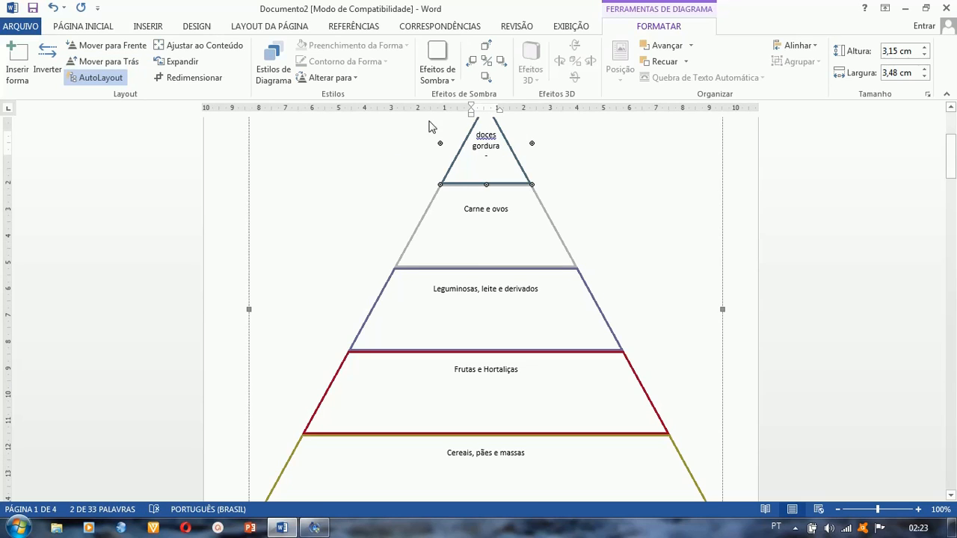
Fit the diagram frame to its contents, expand it once, and fit it to the contents again
click(185, 47)
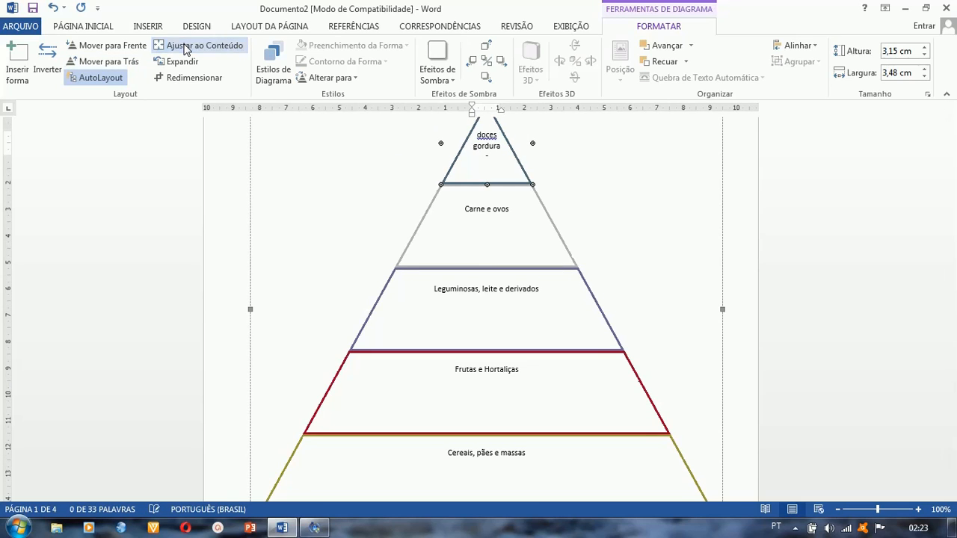
click(184, 61)
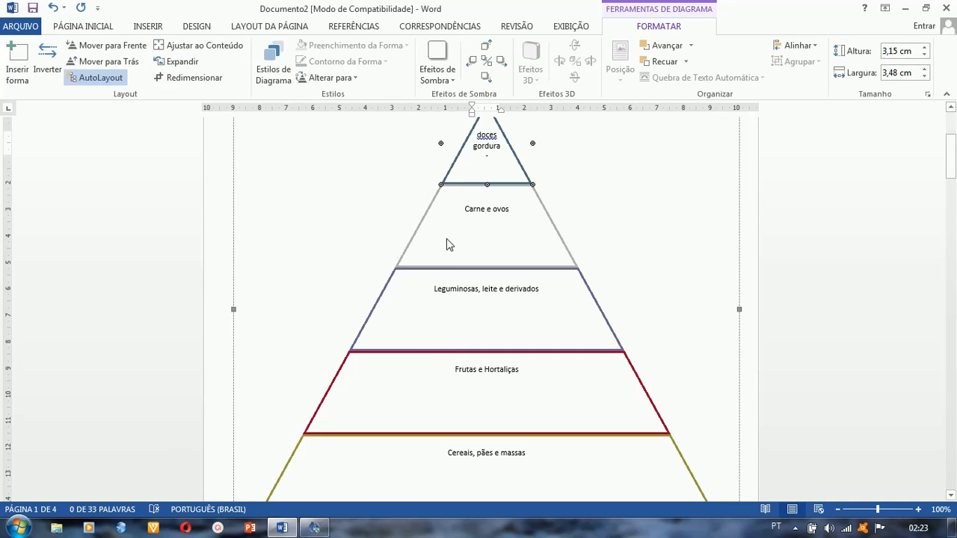
click(206, 47)
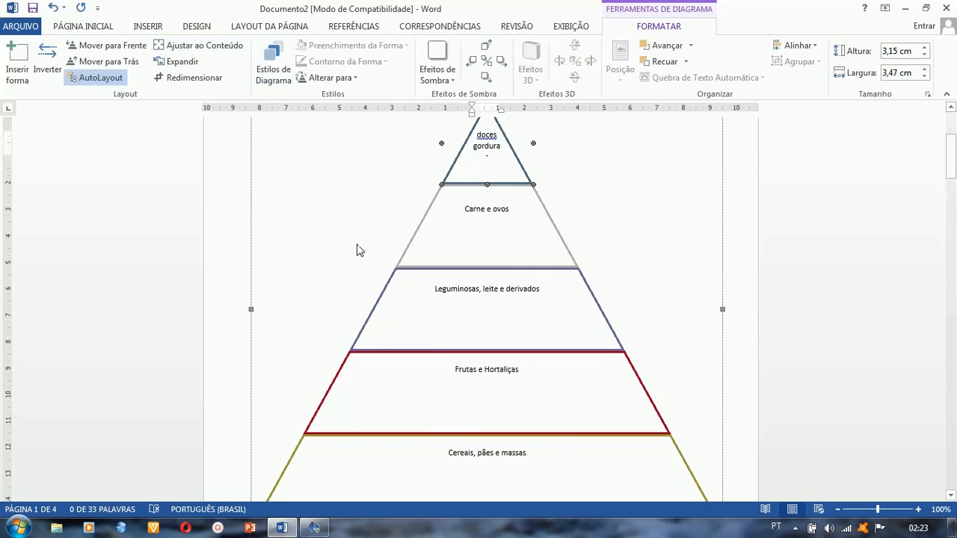
click(340, 78)
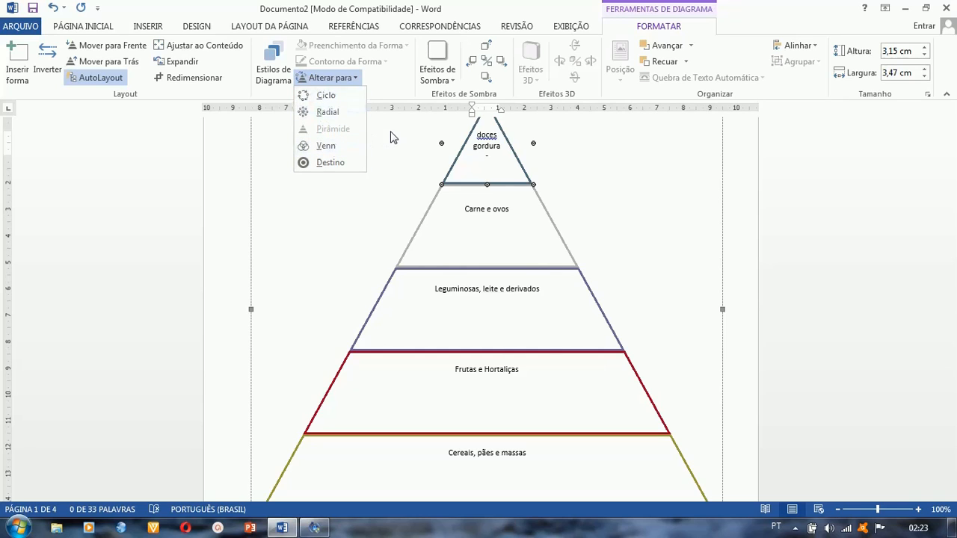
click(236, 155)
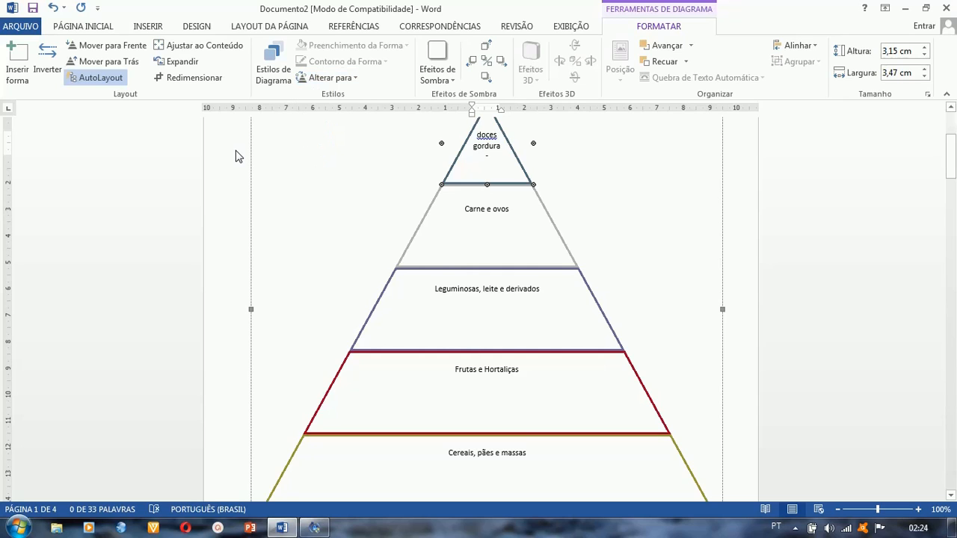
Apply the first Sombra Projetada shadow to the pyramid's top level and try to clear it with Sem Efeito de Sombra
click(433, 80)
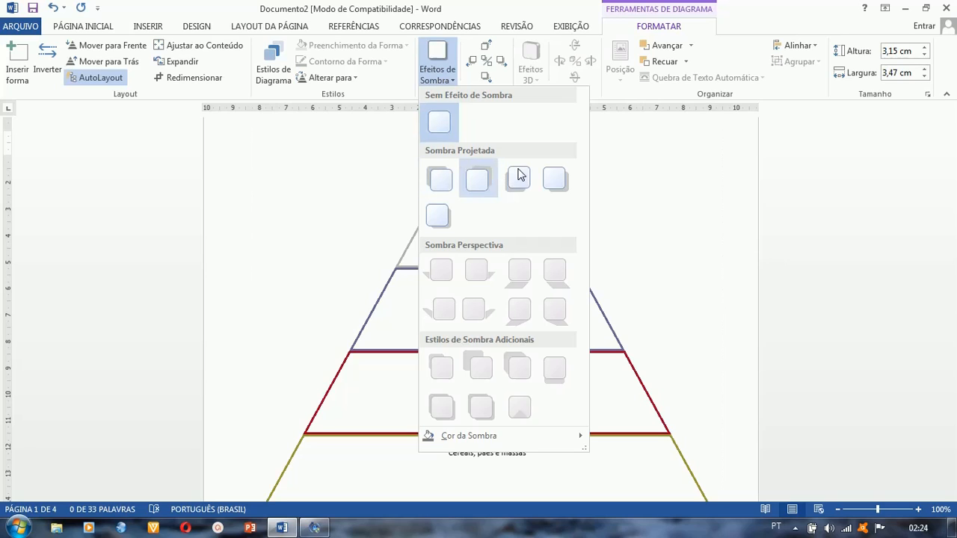
click(441, 179)
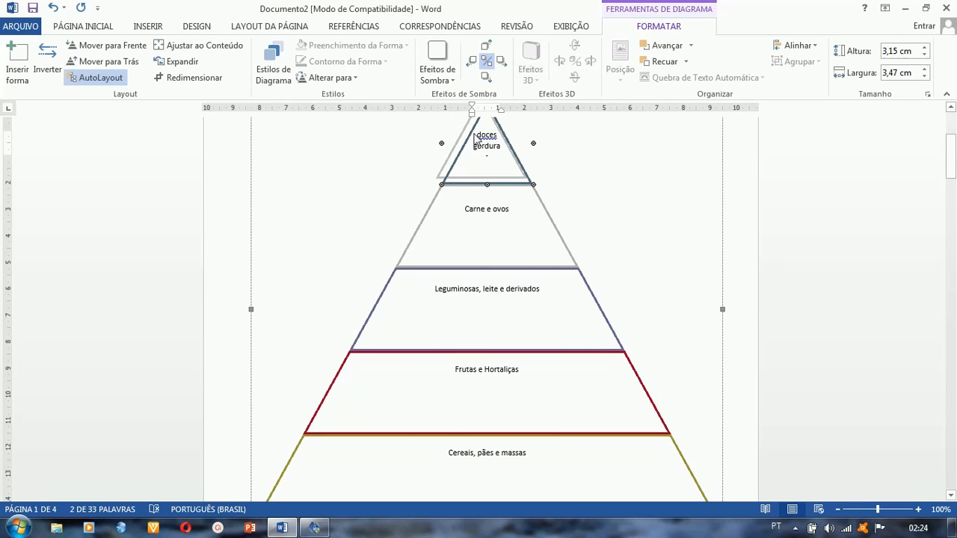
click(440, 79)
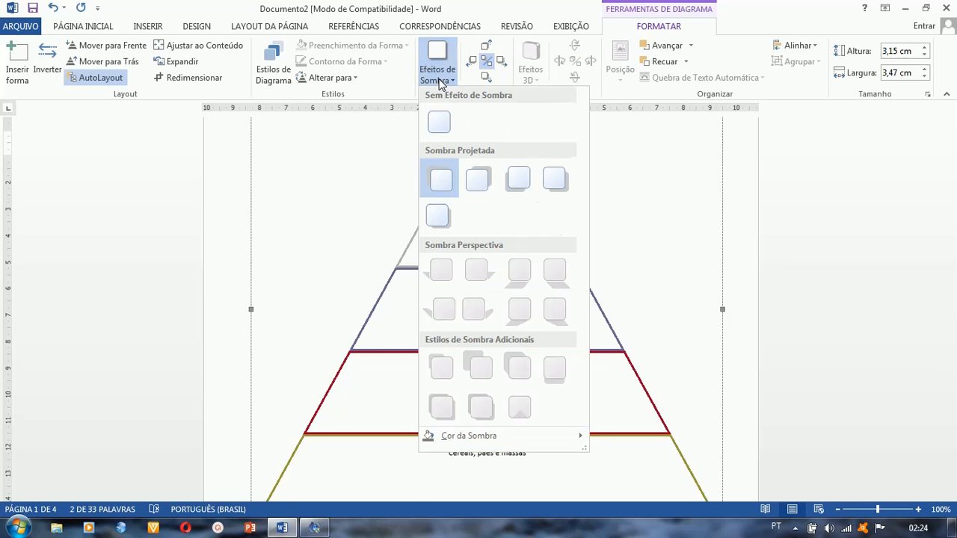
click(439, 122)
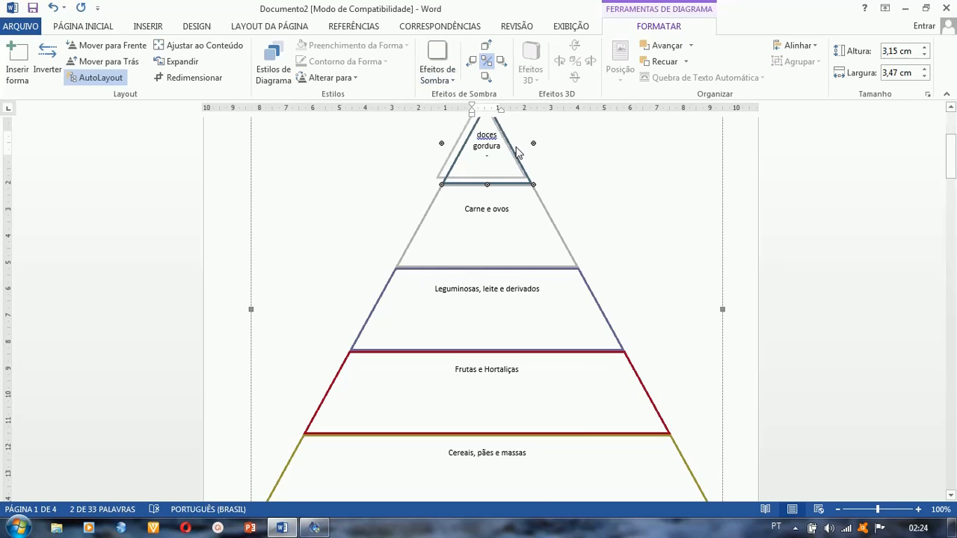
click(448, 80)
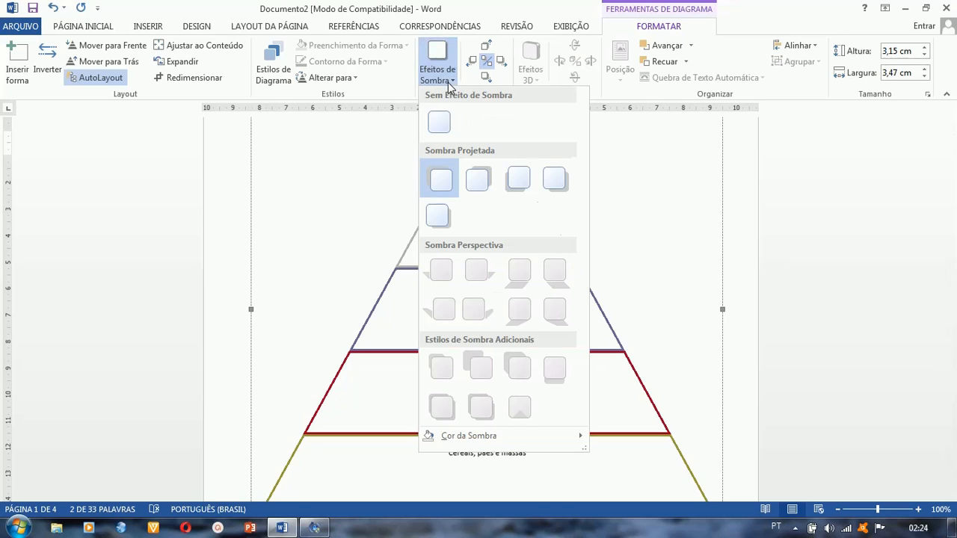
click(440, 118)
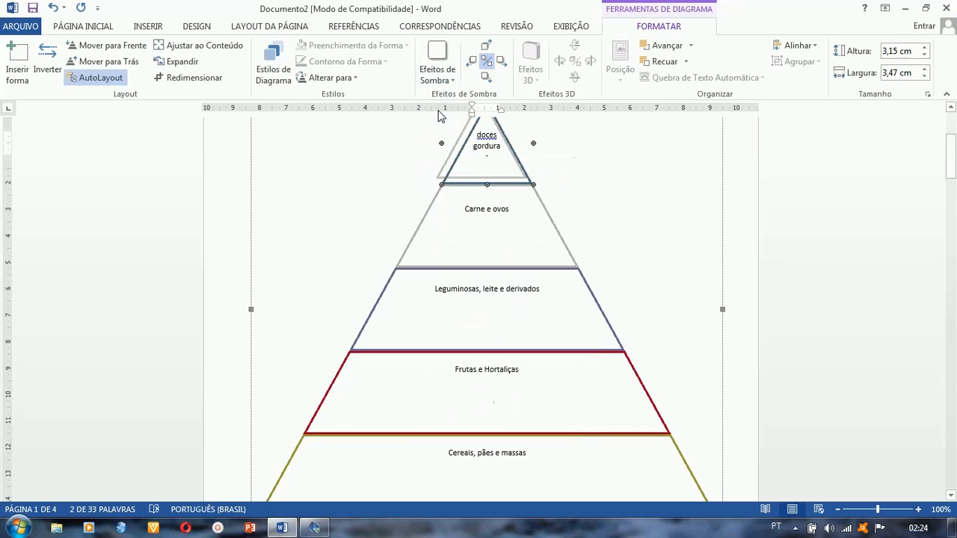
Undo the shadow on the pyramid's top level and deselect the diagram
scroll(596, 182, up, 3)
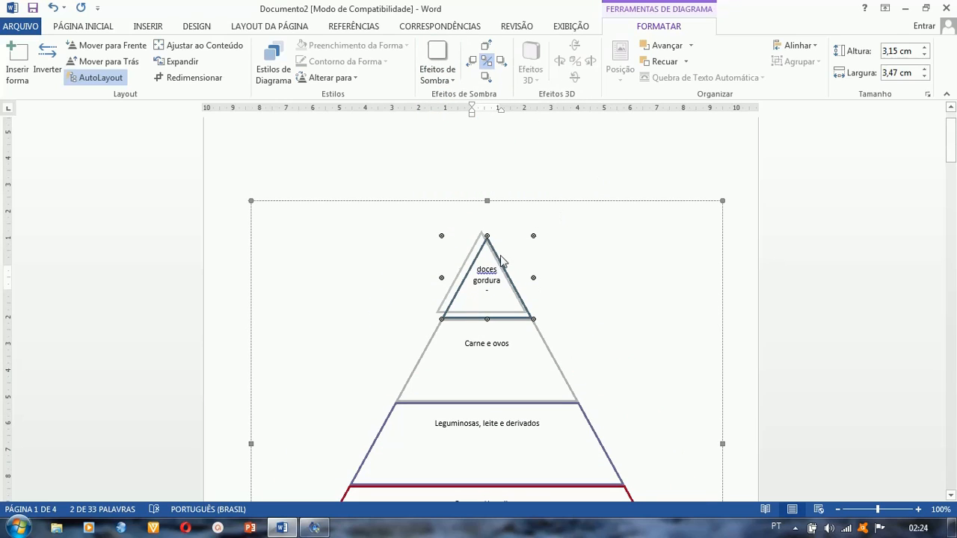
click(53, 8)
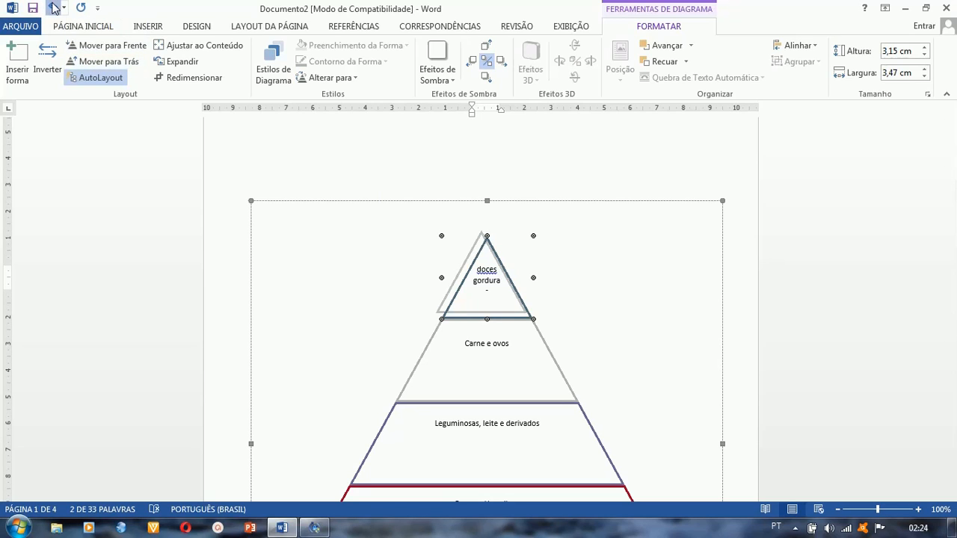
click(604, 177)
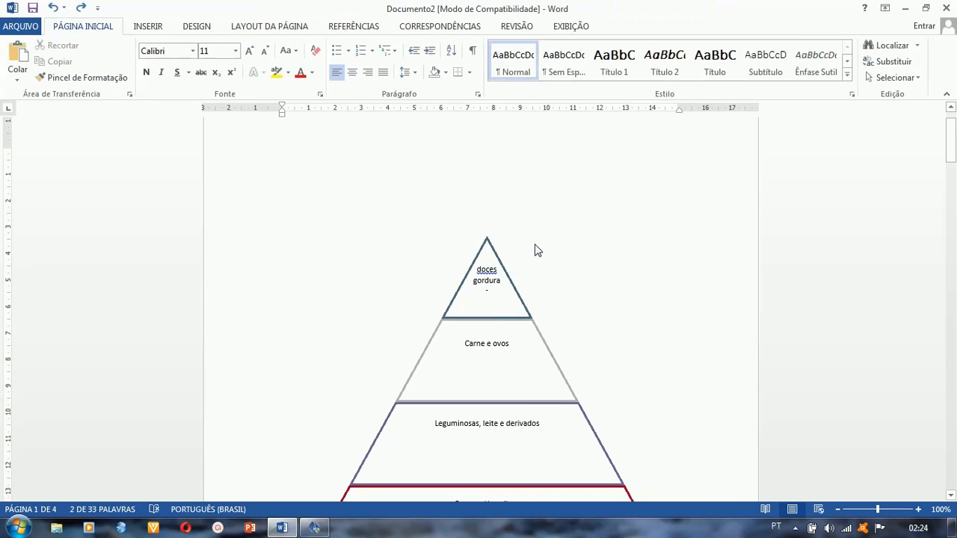
Select the pyramid's top level and display the diagram formatting tools
click(505, 274)
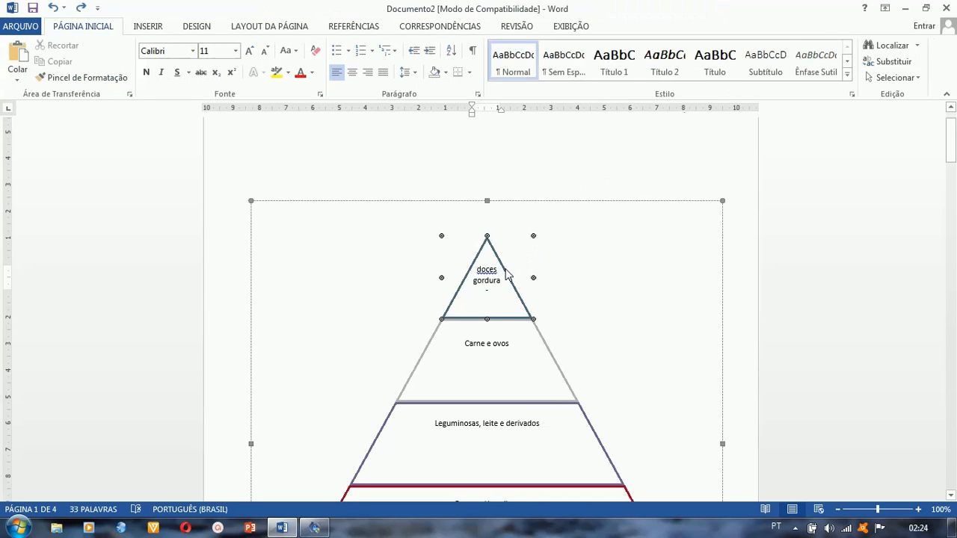
click(527, 184)
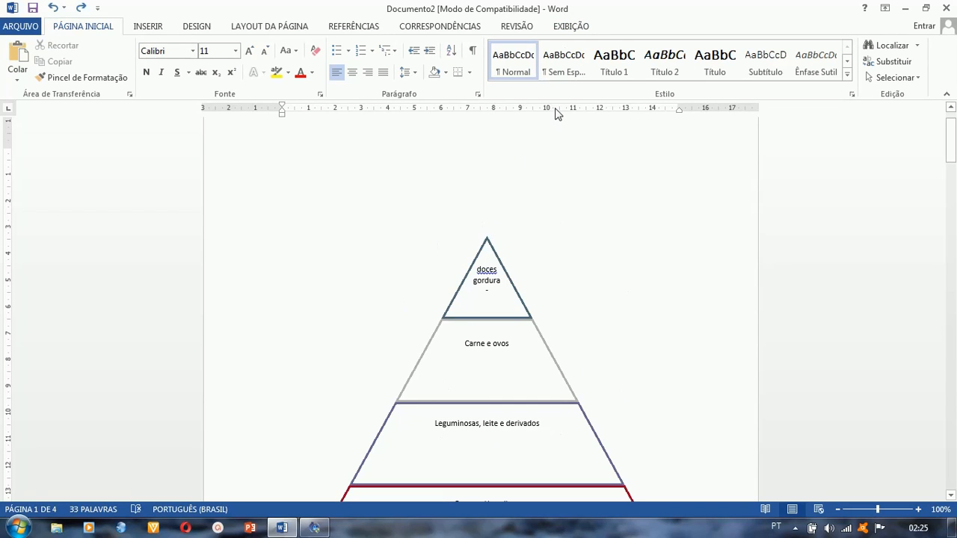
click(483, 249)
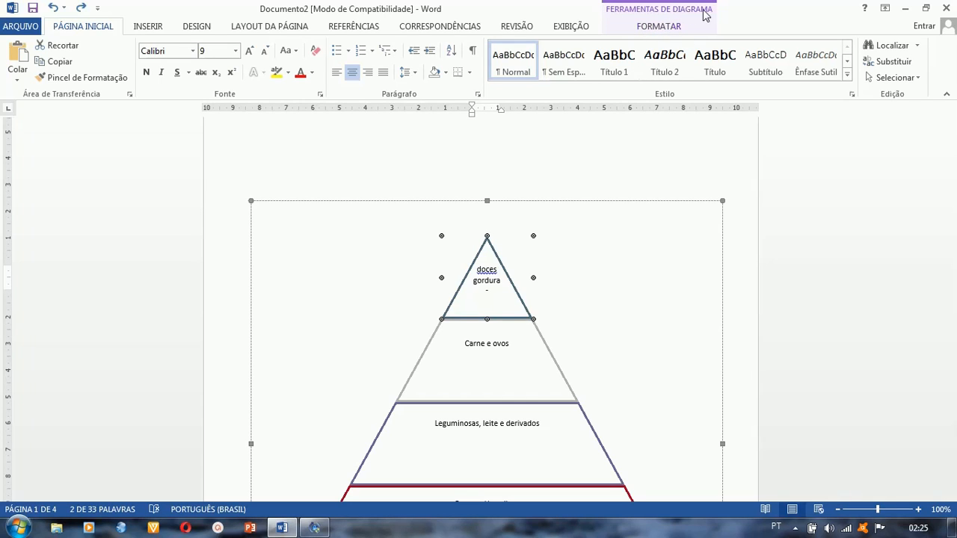
click(647, 32)
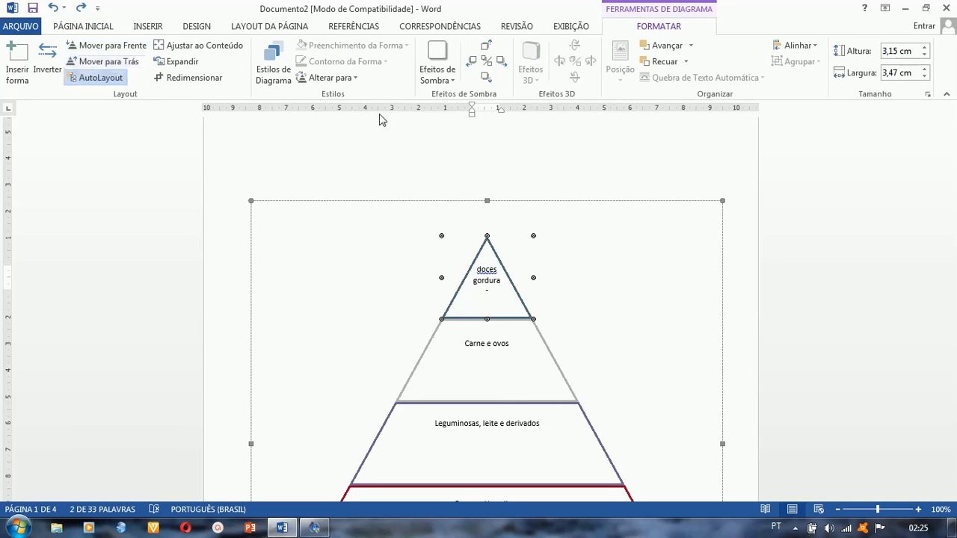